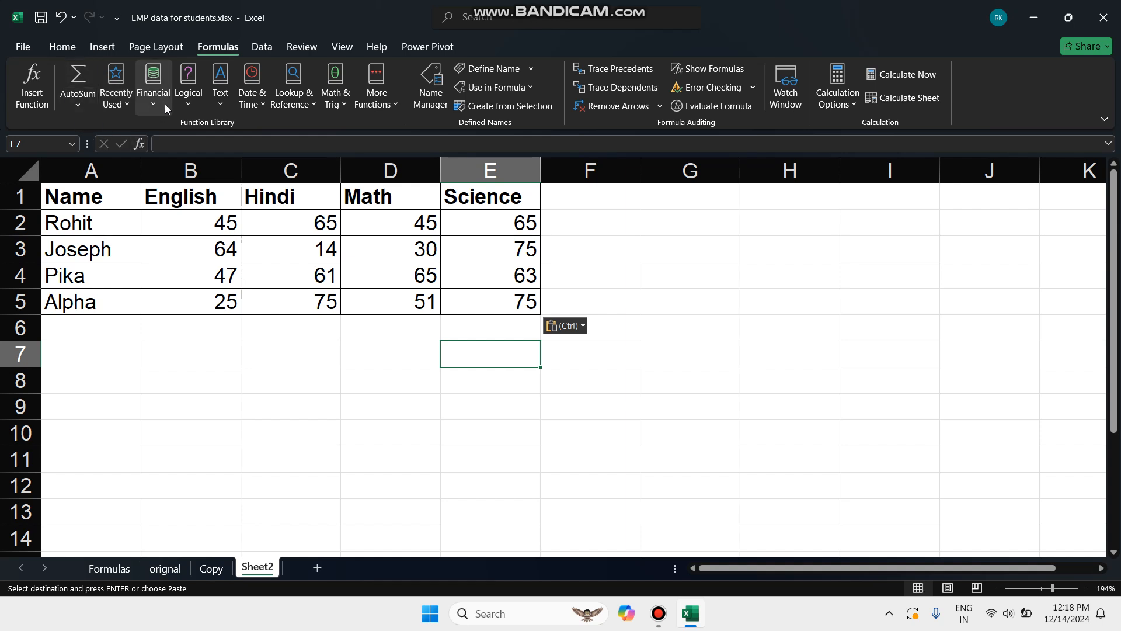
# Examine the functions available under AutoSum, Recently Used, Financial, Logical and Text, including the descriptions of NOT and IFS
pyautogui.click(90, 105)
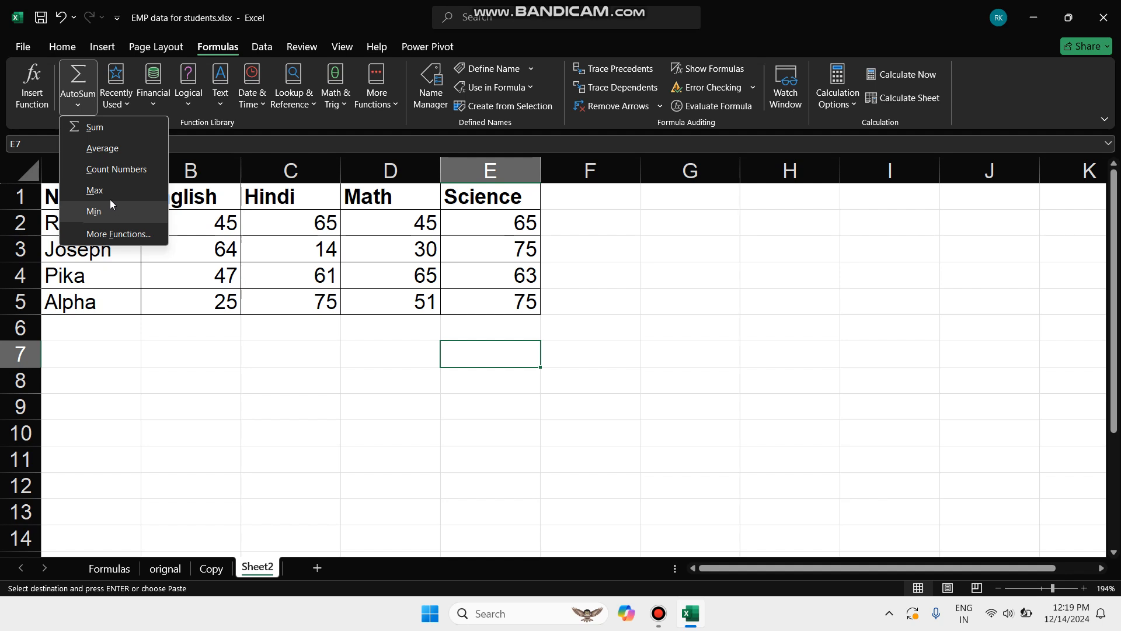
pyautogui.click(78, 104)
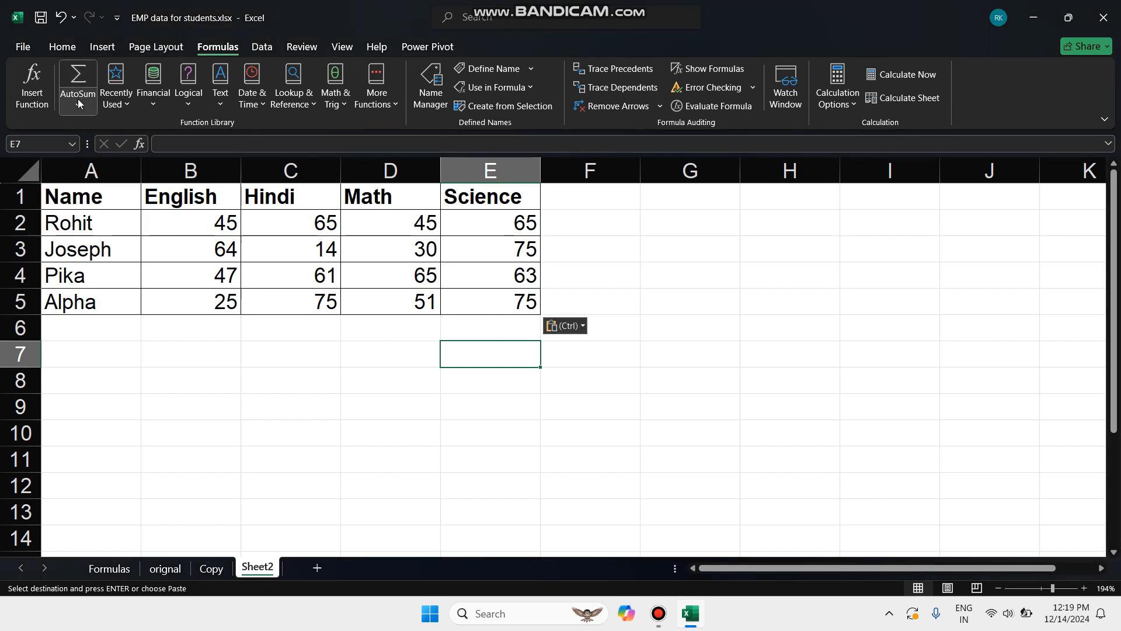
pyautogui.click(122, 103)
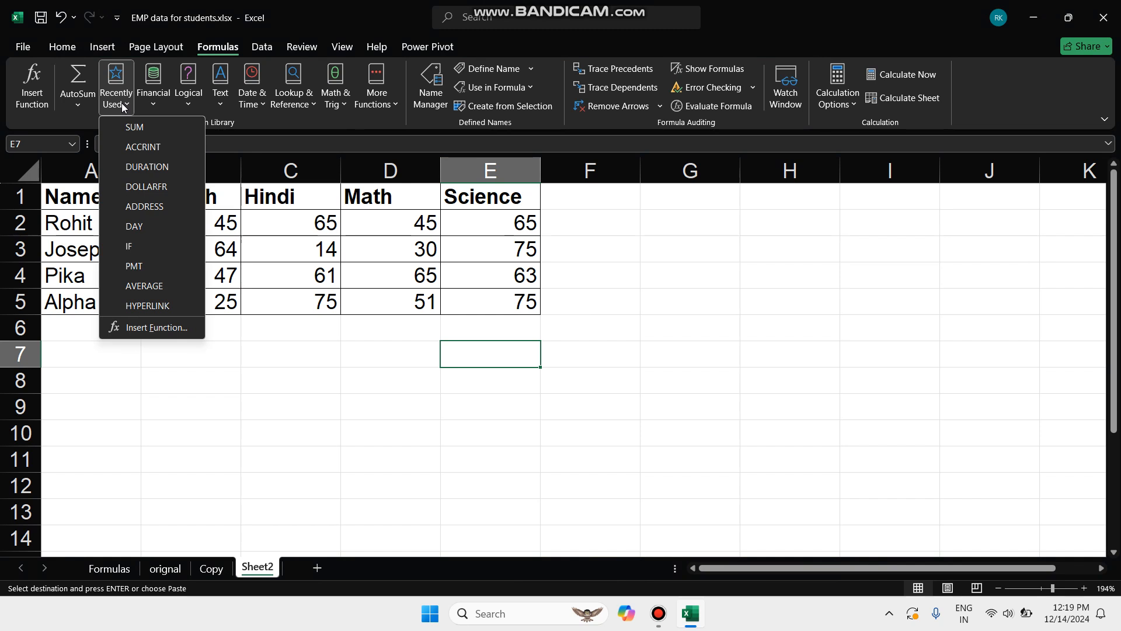
pyautogui.click(160, 95)
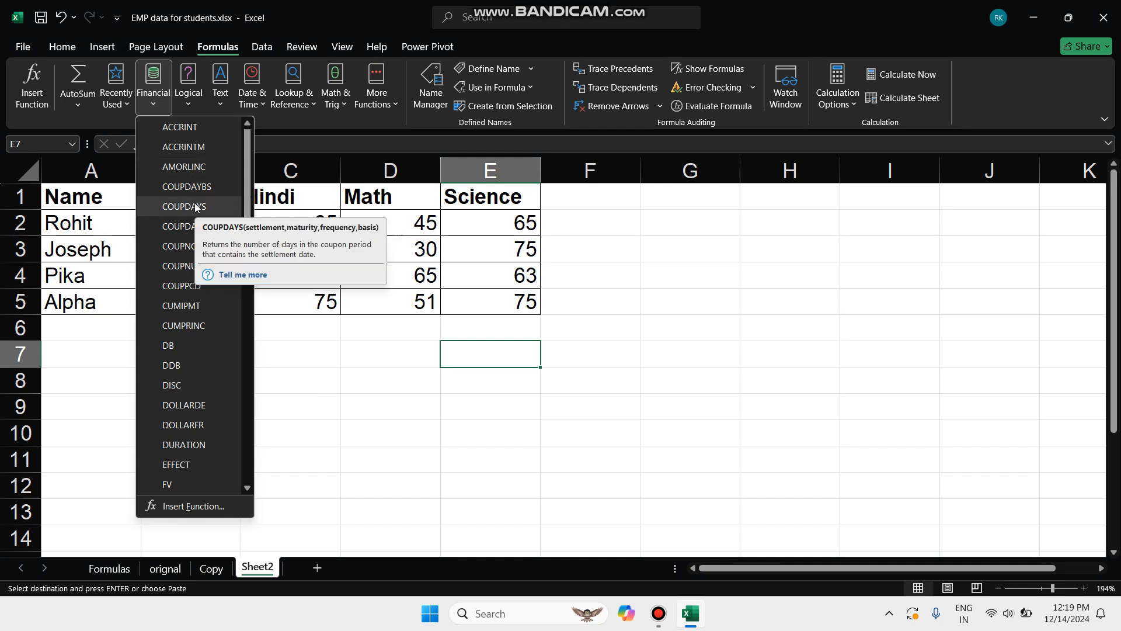
pyautogui.scroll(-11, 226, 367)
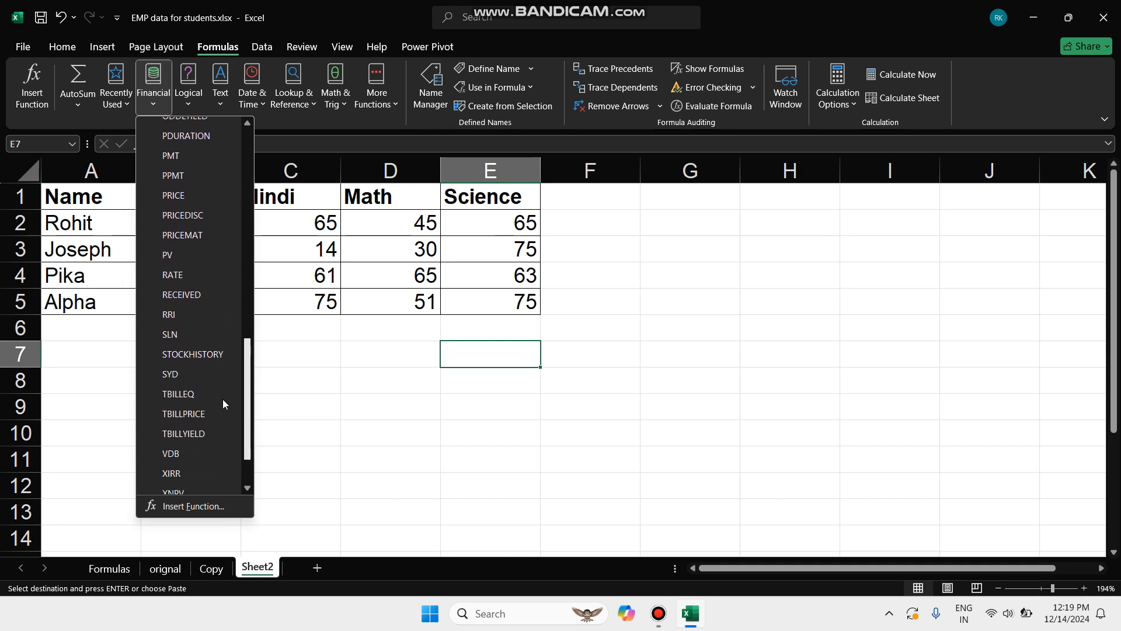
pyautogui.scroll(-1, 223, 399)
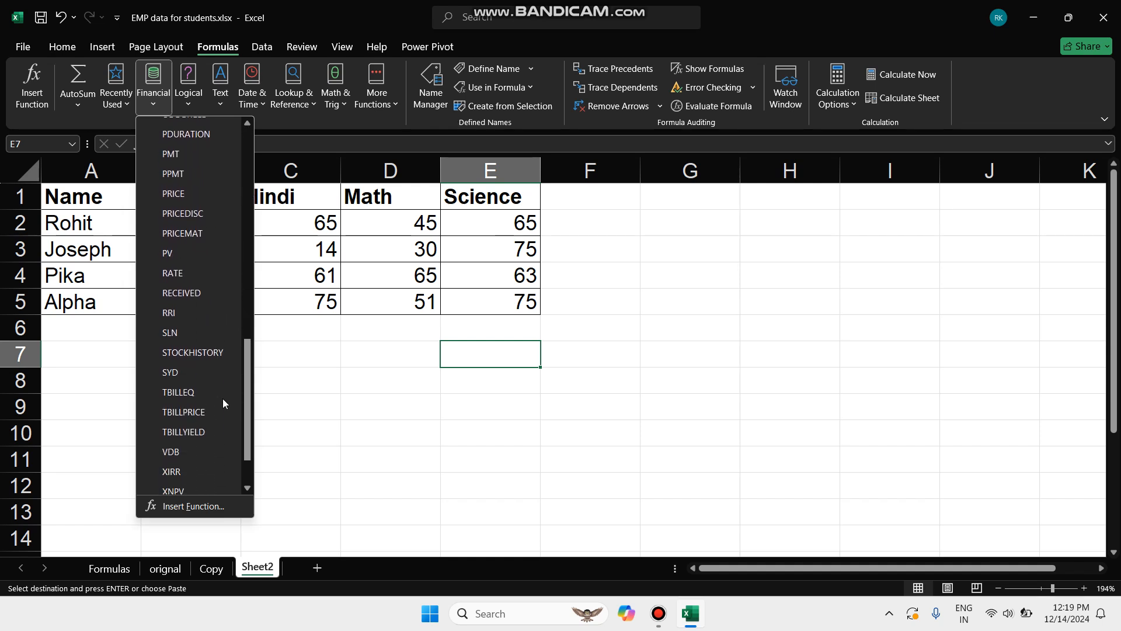
pyautogui.click(183, 93)
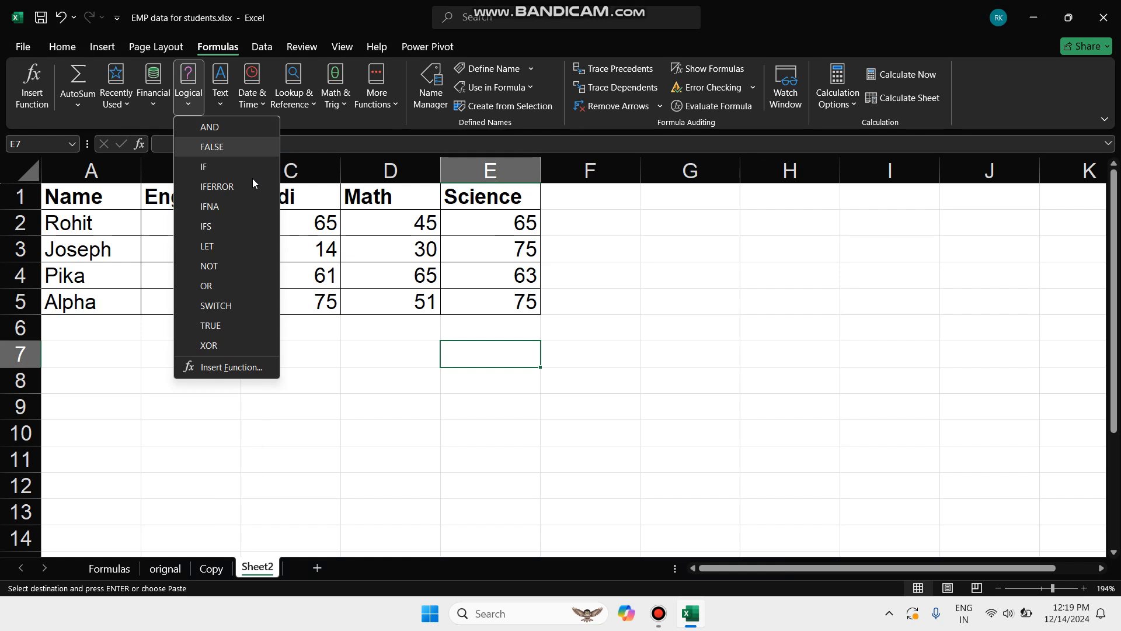
pyautogui.moveTo(265, 273)
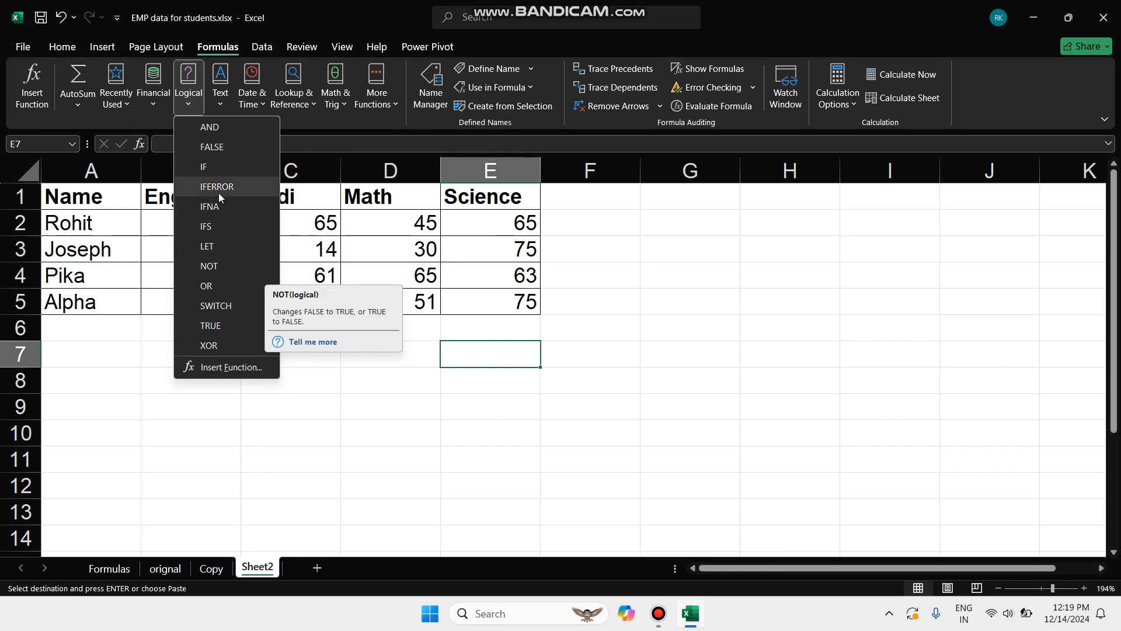
pyautogui.moveTo(227, 167)
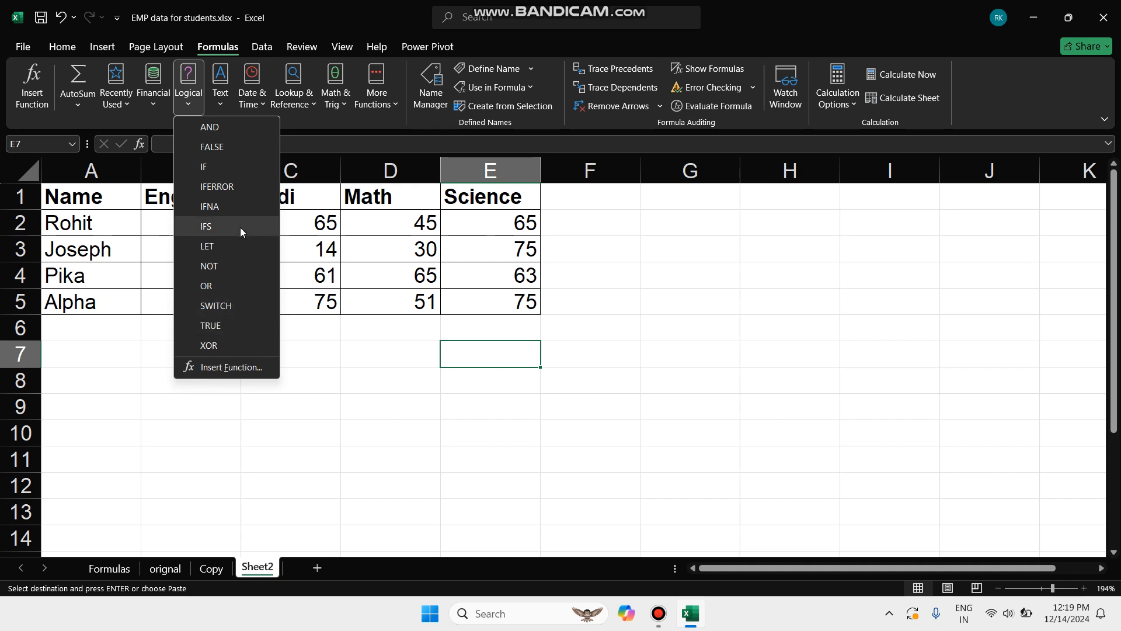
pyautogui.moveTo(241, 228)
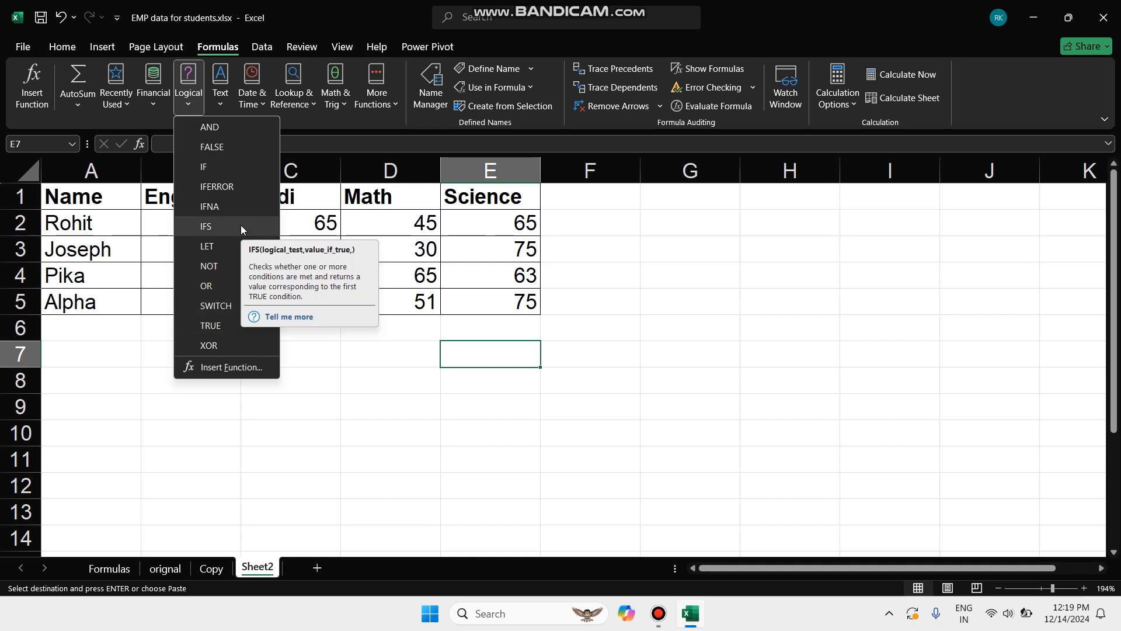
pyautogui.click(216, 97)
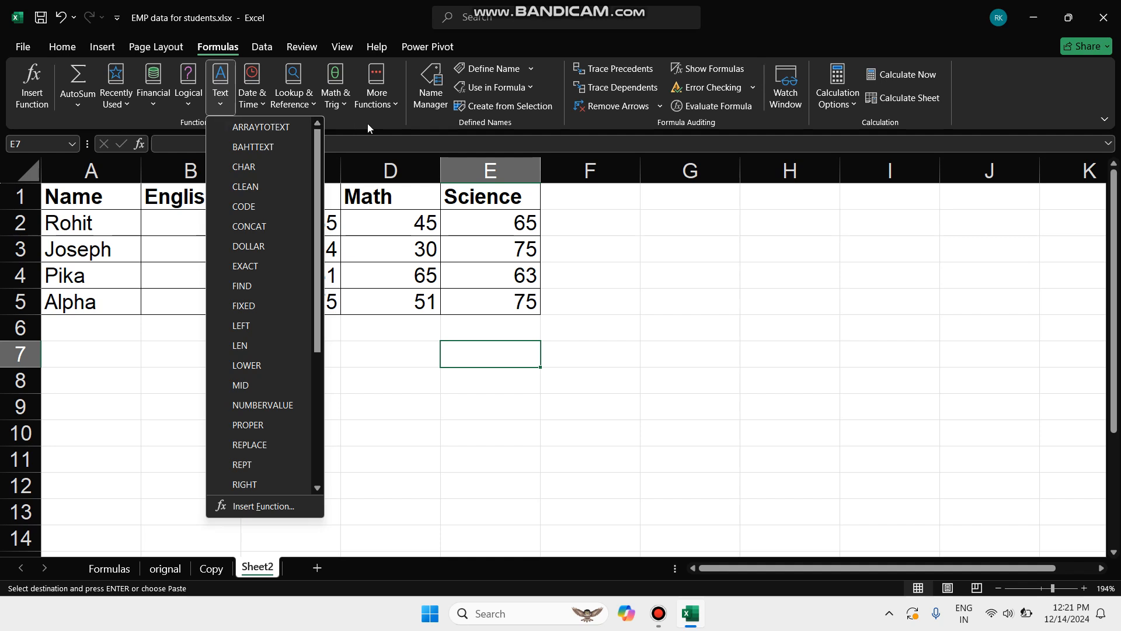
pyautogui.click(459, 125)
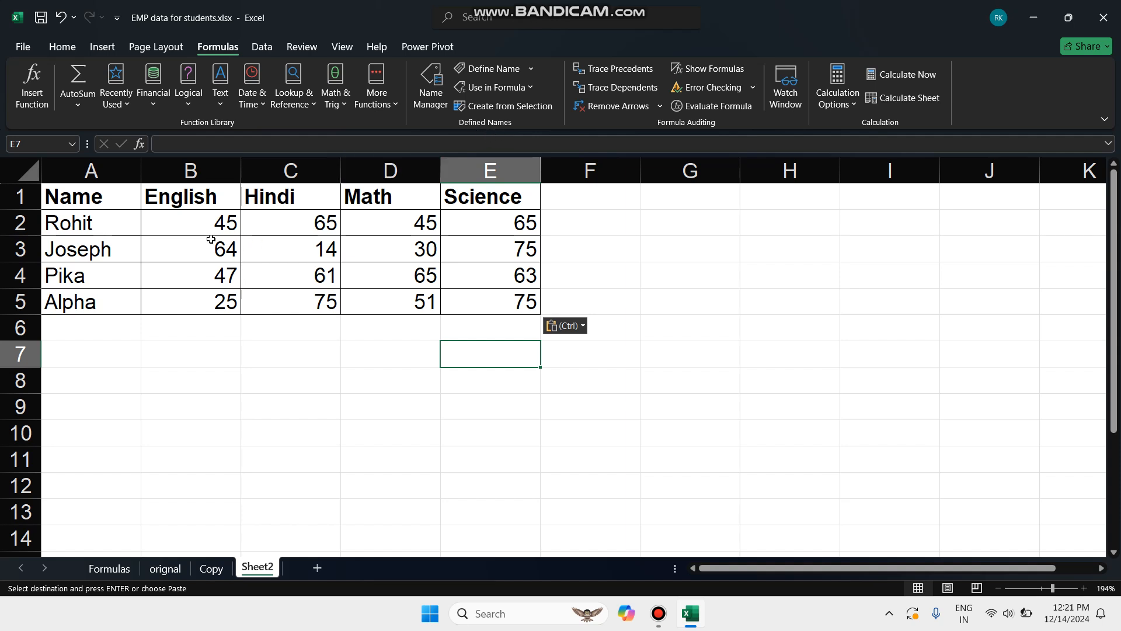
pyautogui.moveTo(202, 225); pyautogui.dragTo(481, 219)
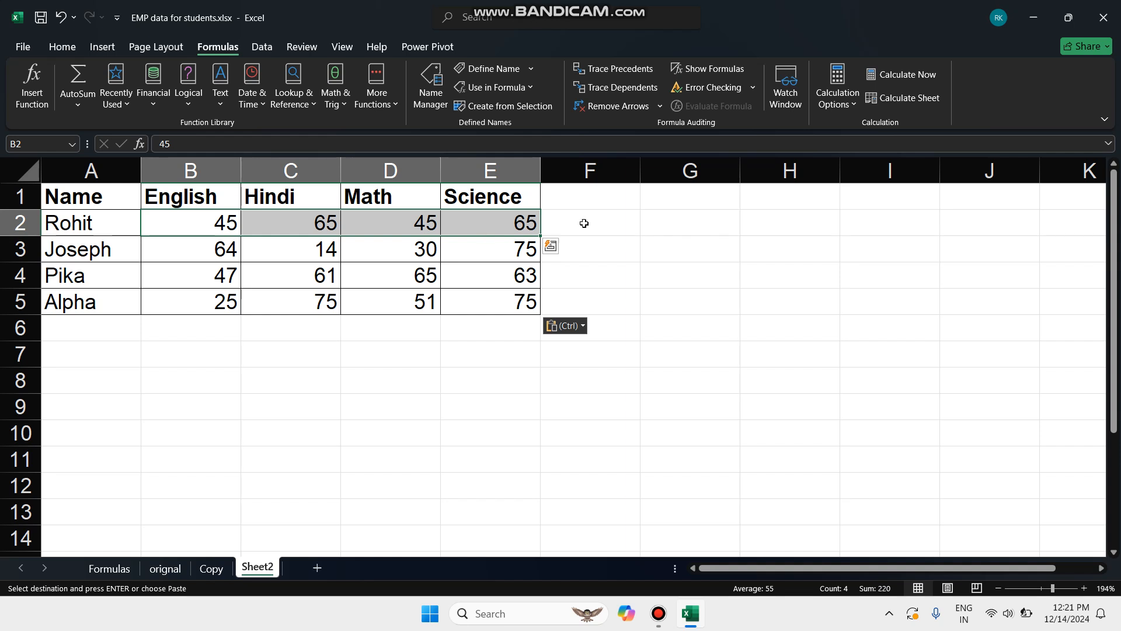
pyautogui.click(583, 223)
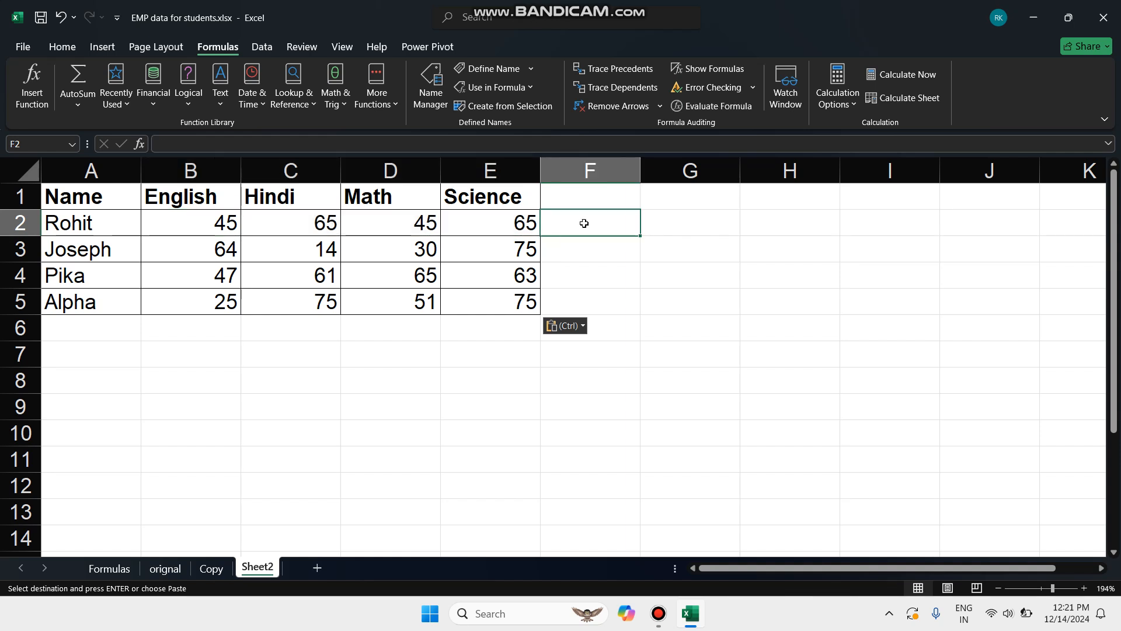
pyautogui.moveTo(212, 220); pyautogui.dragTo(503, 233)
pyautogui.click(187, 220)
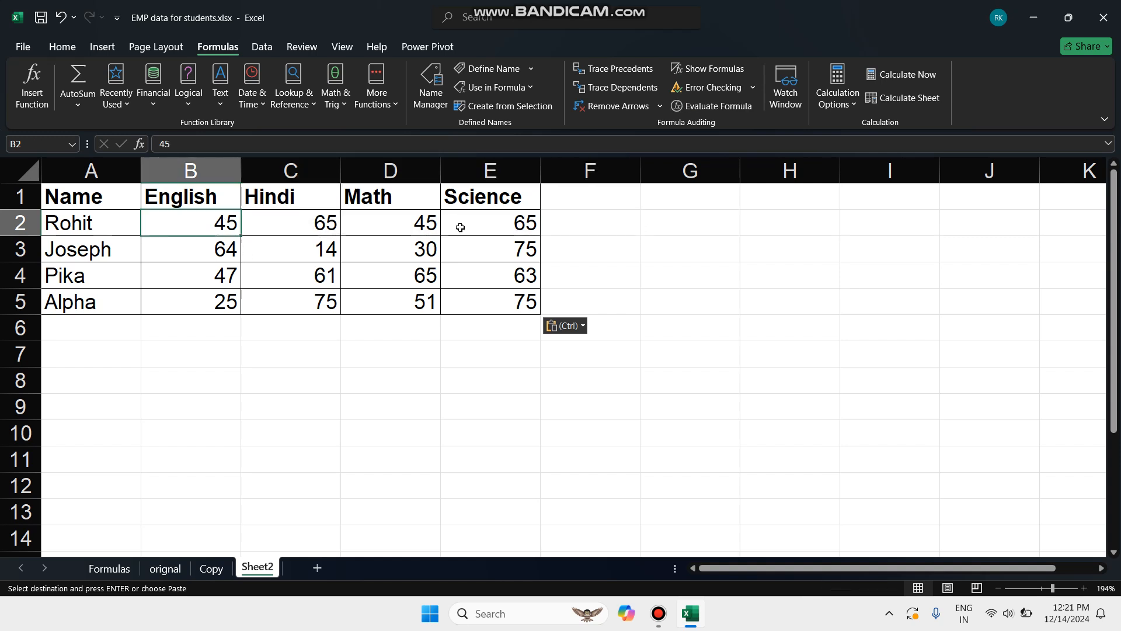
# Try building the range formula =sum(B2:E2) in cell F2 and discard it
pyautogui.click(621, 230)
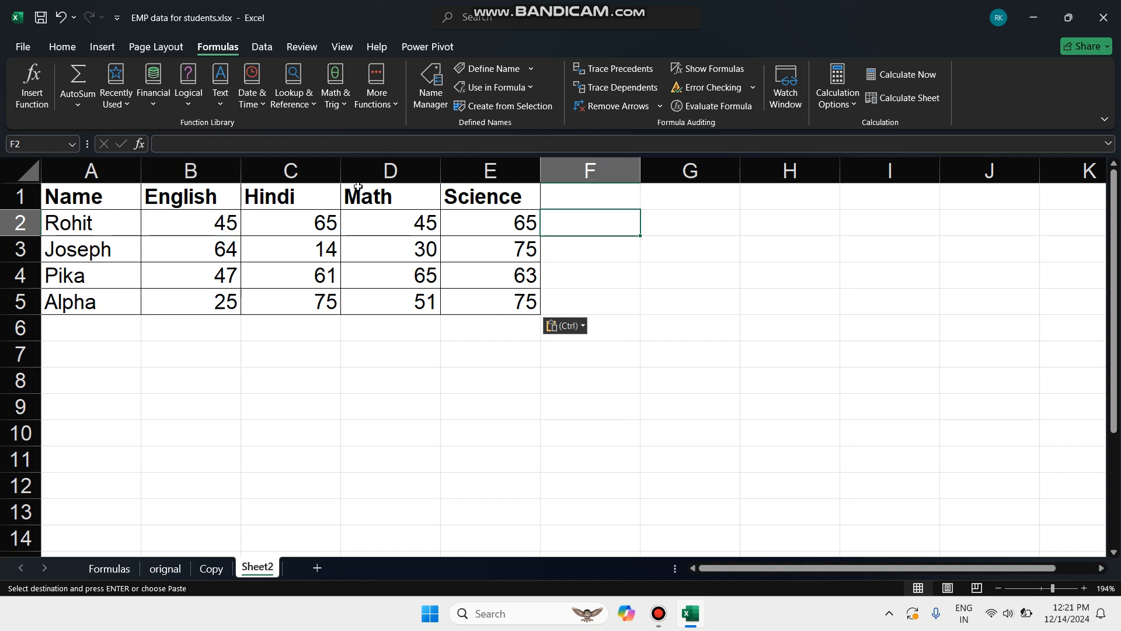
pyautogui.click(266, 143)
pyautogui.write('=')
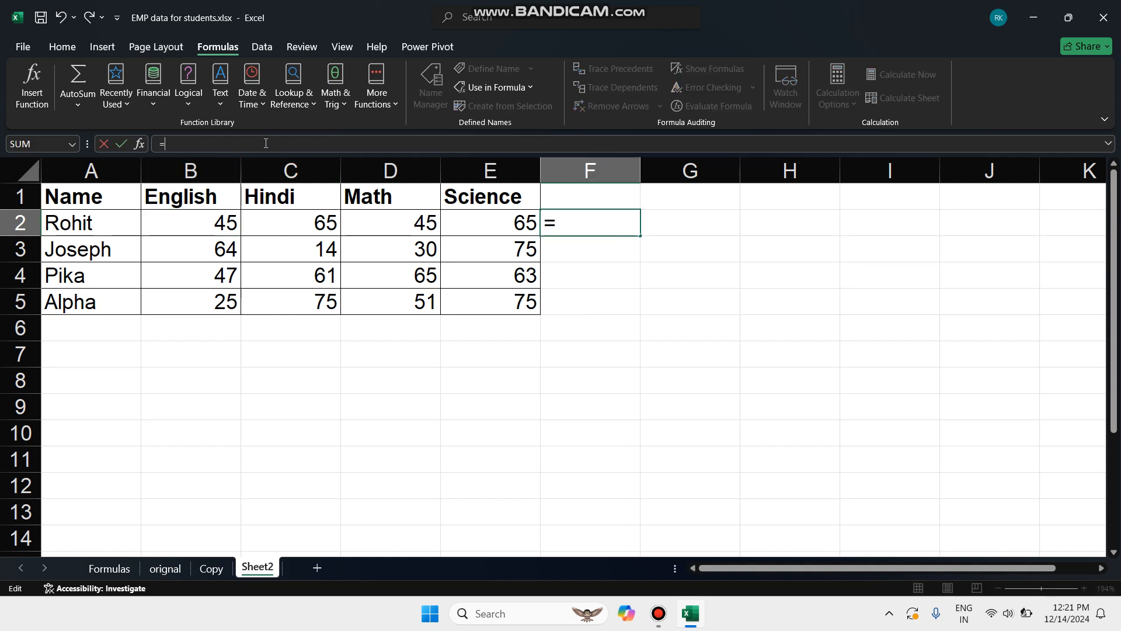
pyautogui.write('sumn')
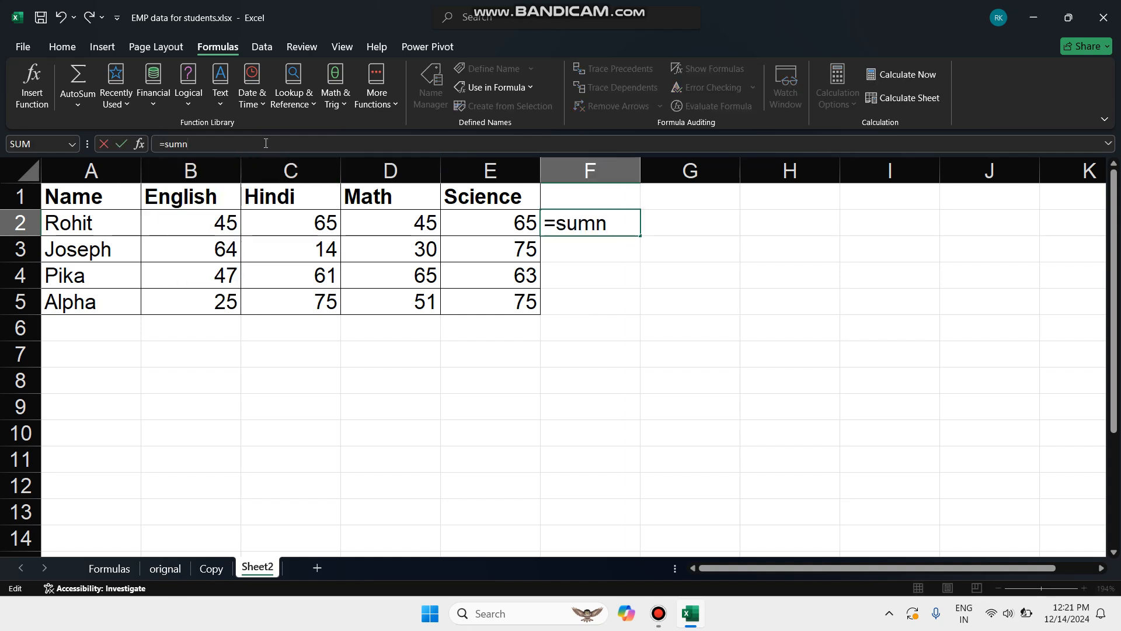
pyautogui.press('BackSpace')
pyautogui.write('()')
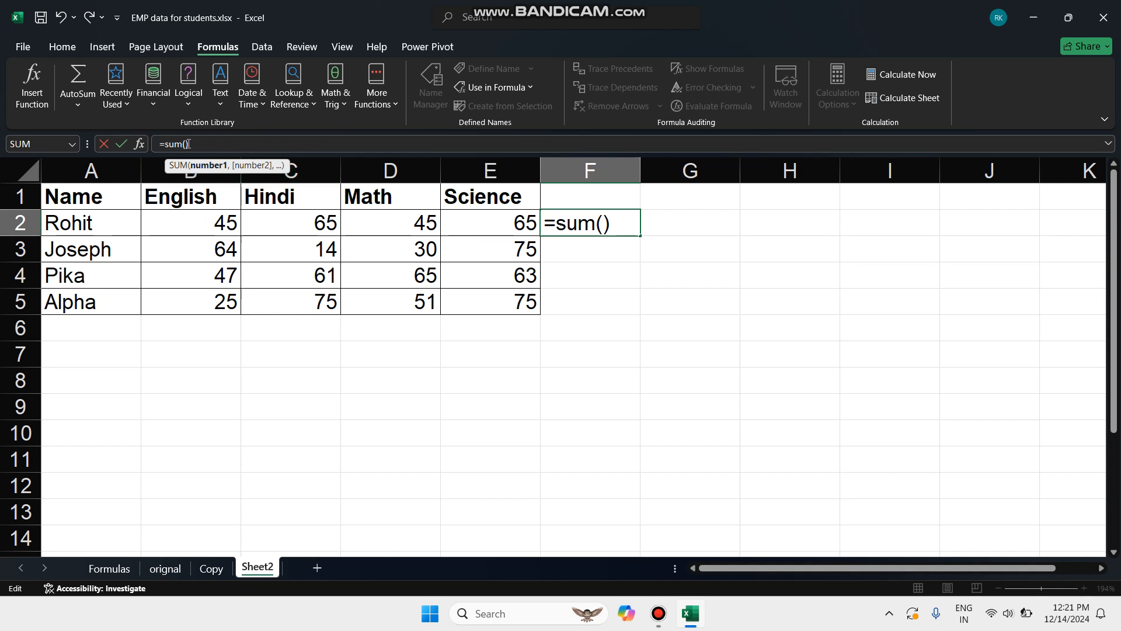
pyautogui.click(190, 220)
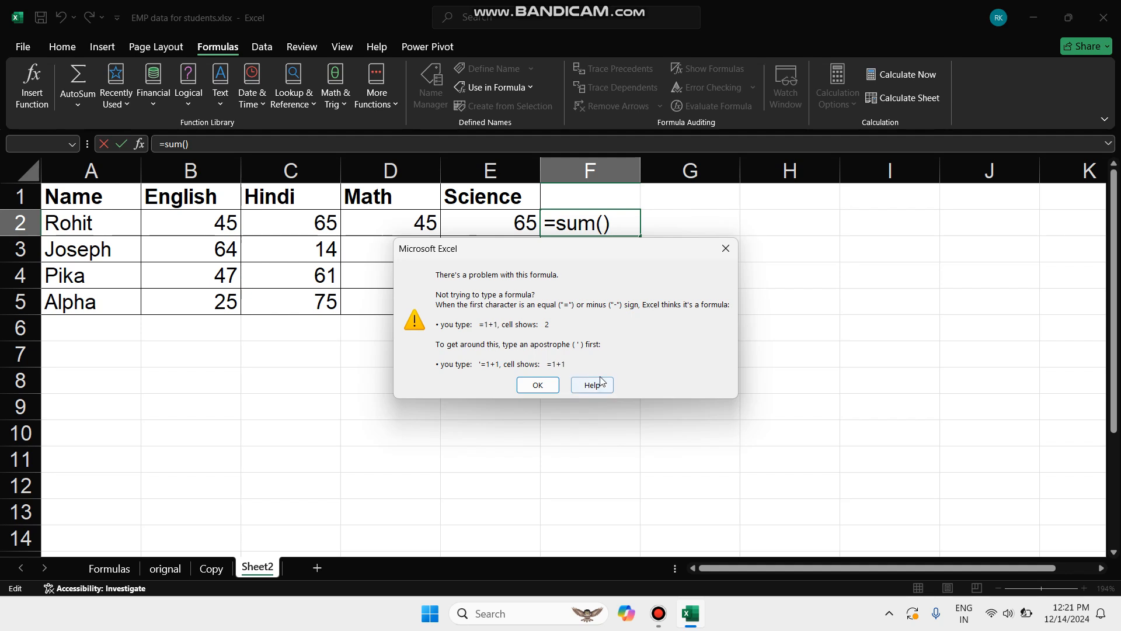
pyautogui.click(730, 250)
pyautogui.moveTo(237, 219); pyautogui.dragTo(483, 213)
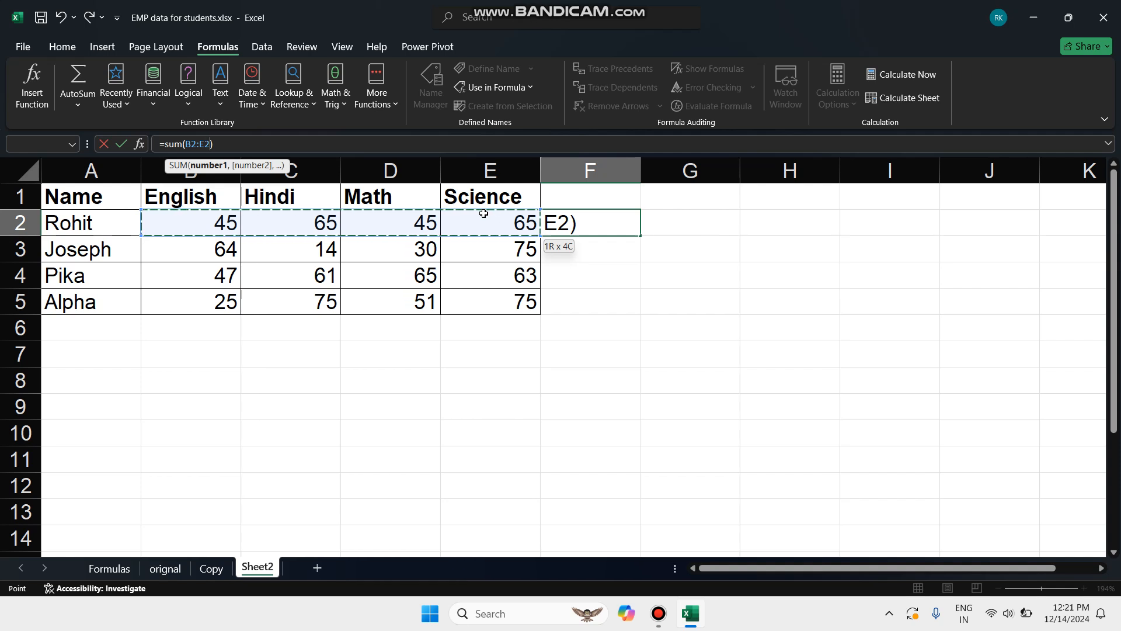
pyautogui.moveTo(483, 213); pyautogui.dragTo(484, 214)
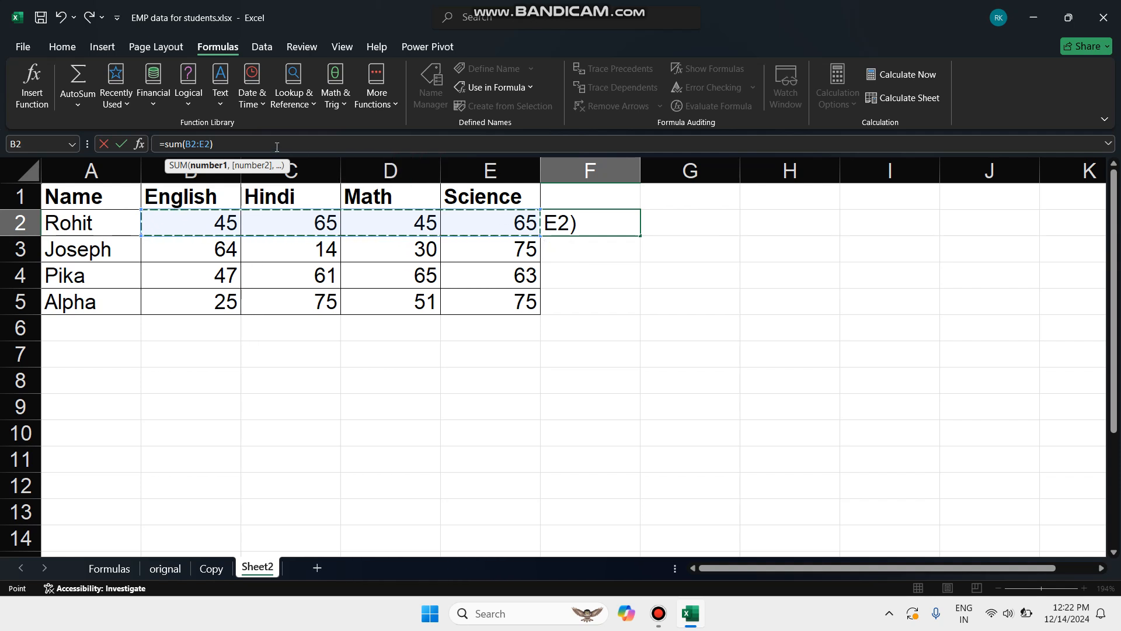
pyautogui.moveTo(277, 147); pyautogui.dragTo(104, 163)
pyautogui.press('BackSpace')
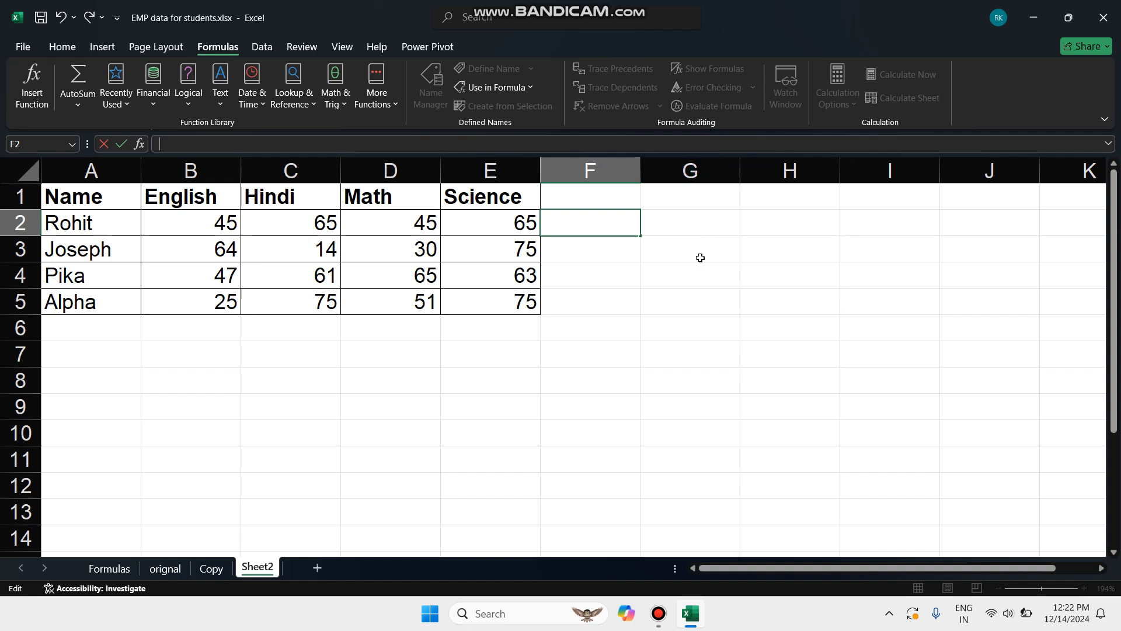
pyautogui.click(575, 273)
# Enter the formula =sum(B2+C2+D2+E2) in cell F2 to total the first student's marks
pyautogui.click(579, 231)
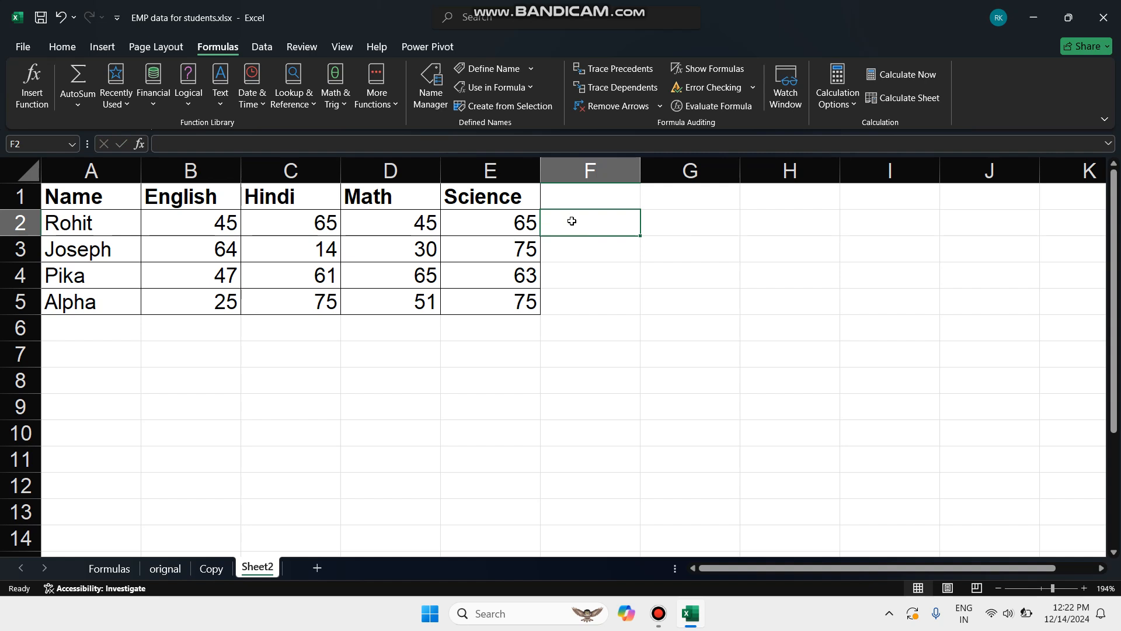
pyautogui.click(198, 144)
pyautogui.write('=')
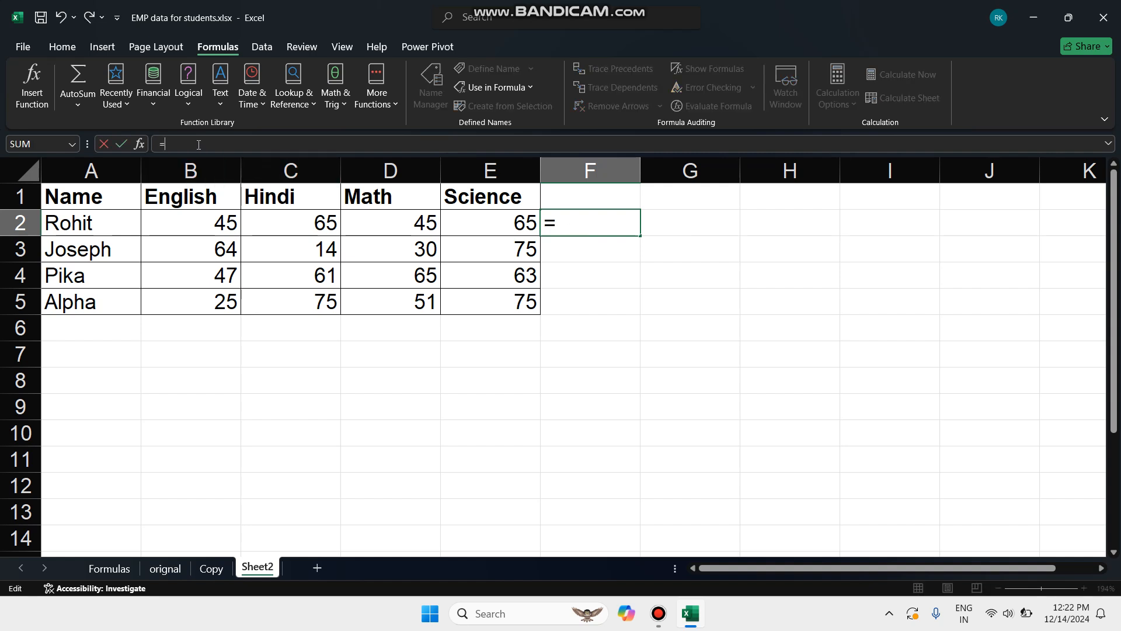
pyautogui.write('sum')
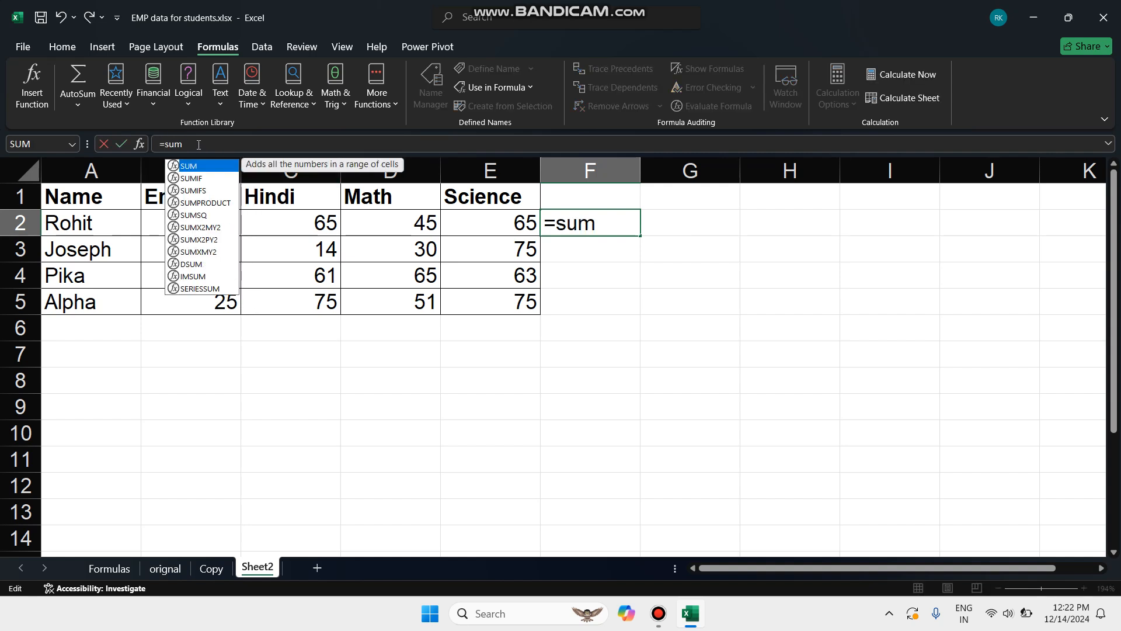
pyautogui.write('()')
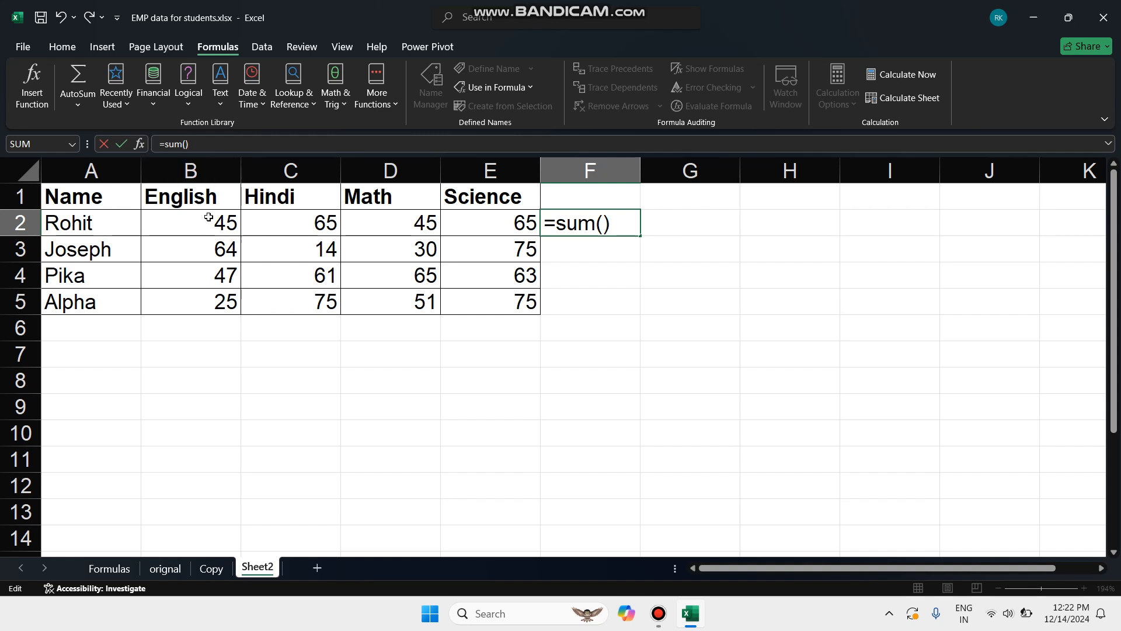
pyautogui.click(209, 218)
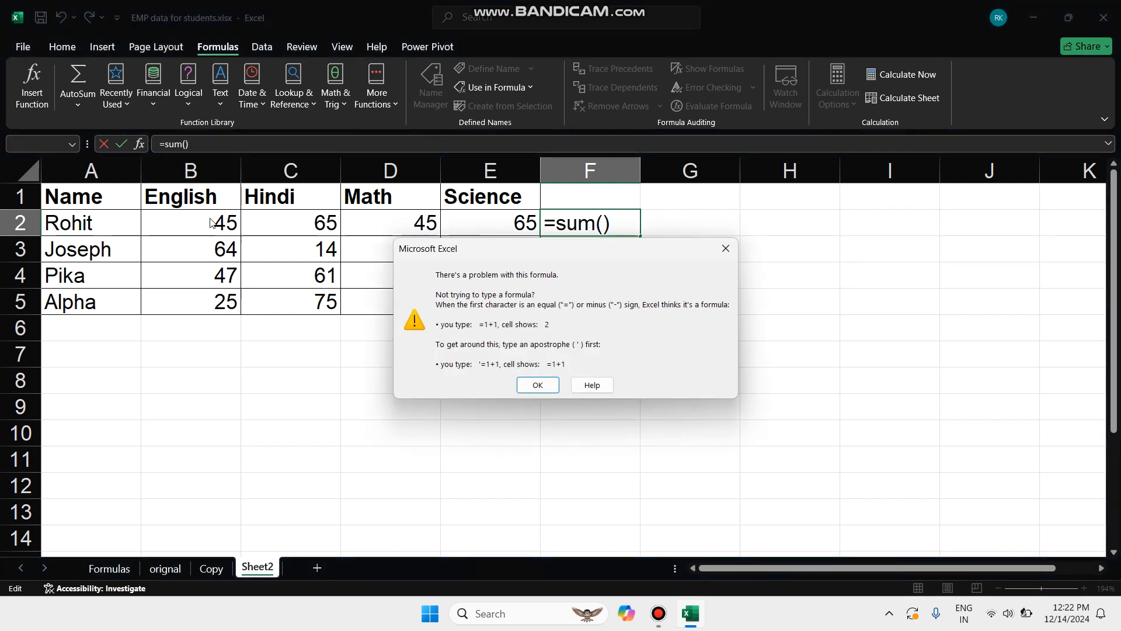
pyautogui.click(541, 382)
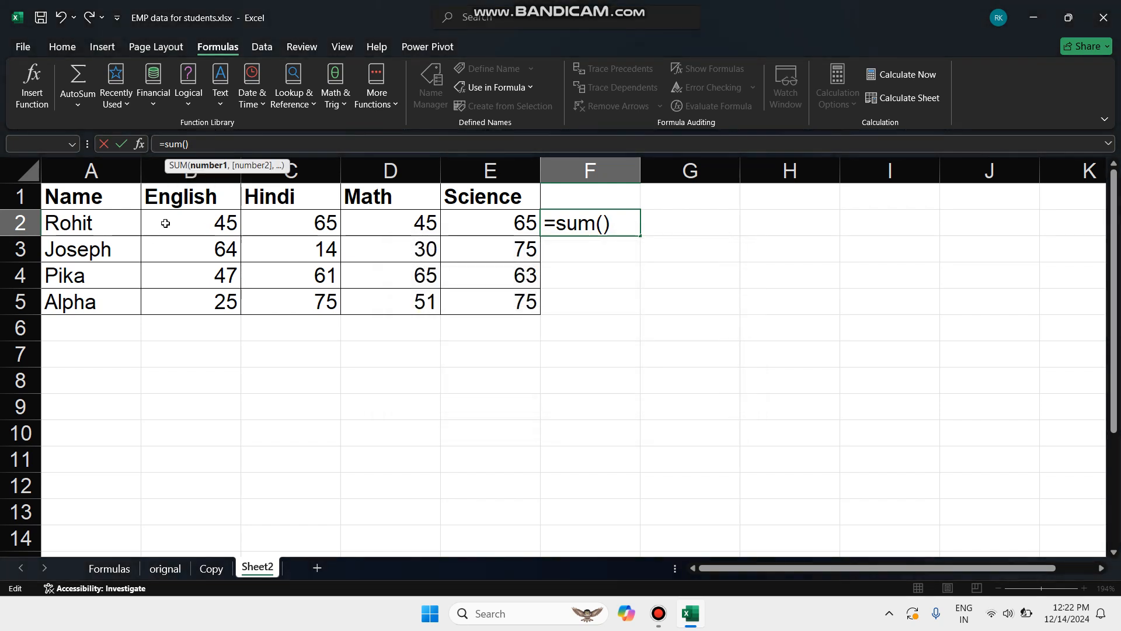
pyautogui.click(181, 220)
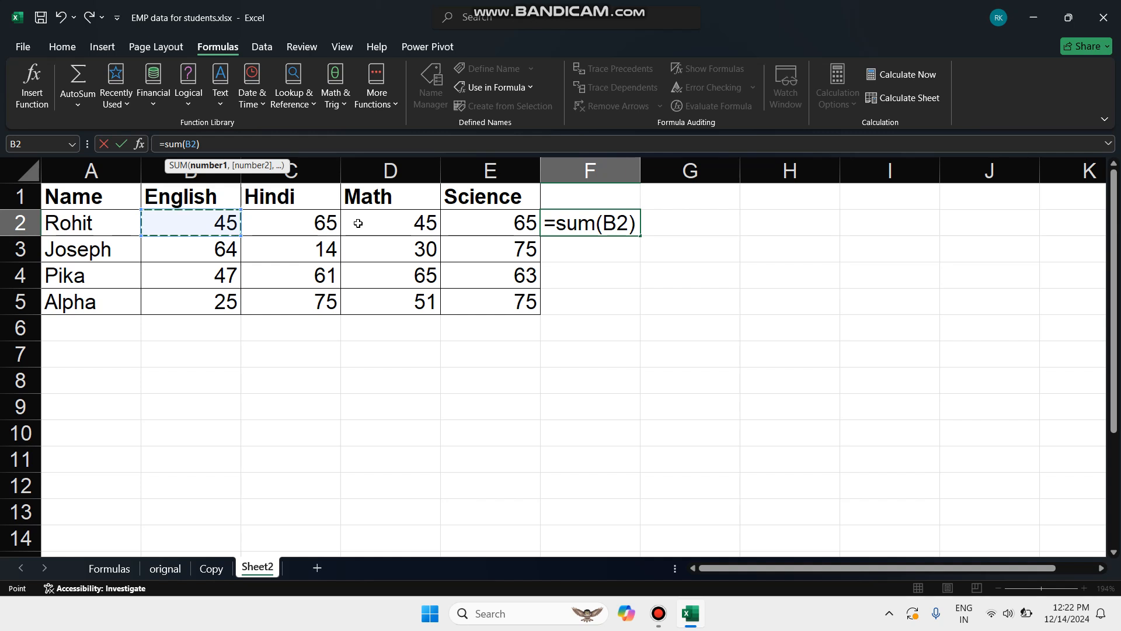
pyautogui.write('+')
pyautogui.click(323, 228)
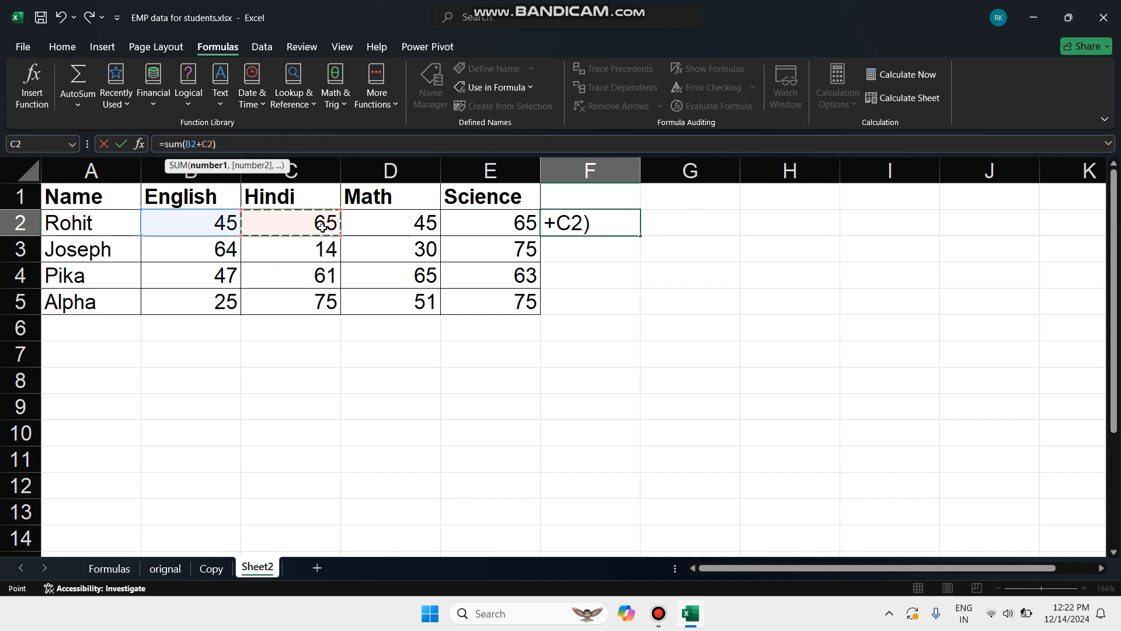
pyautogui.write('+')
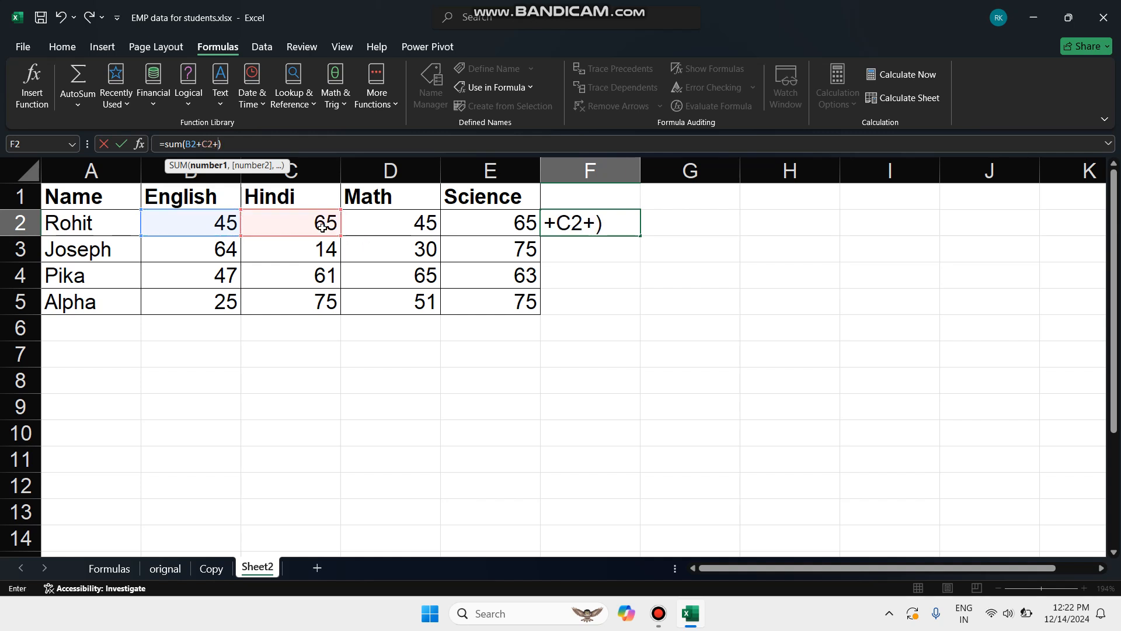
pyautogui.click(403, 219)
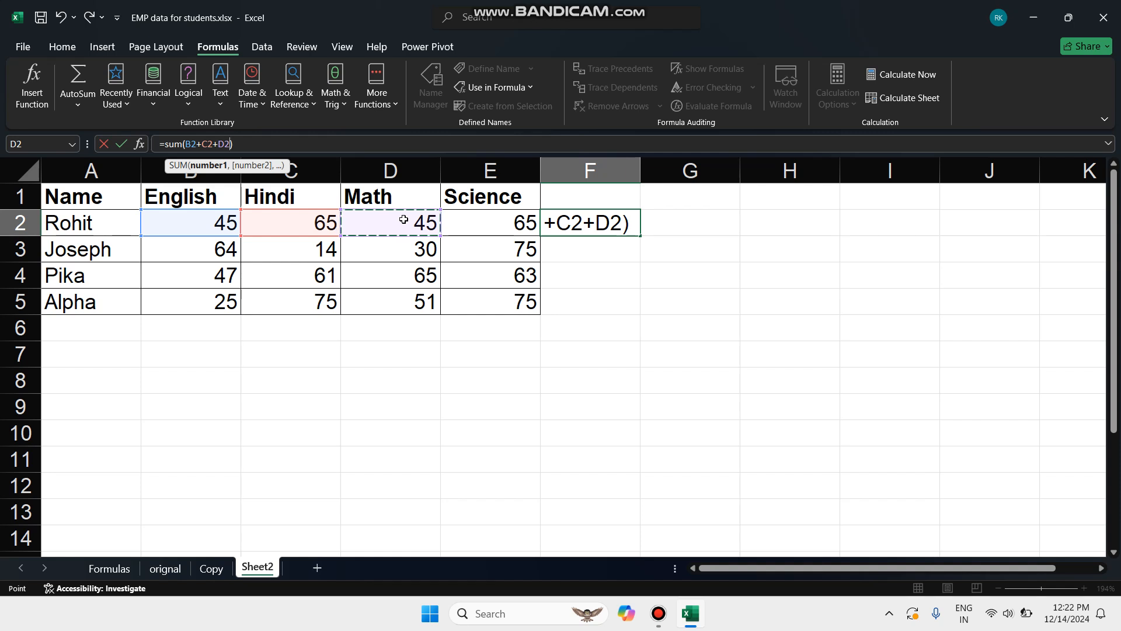
pyautogui.write('+')
pyautogui.click(492, 225)
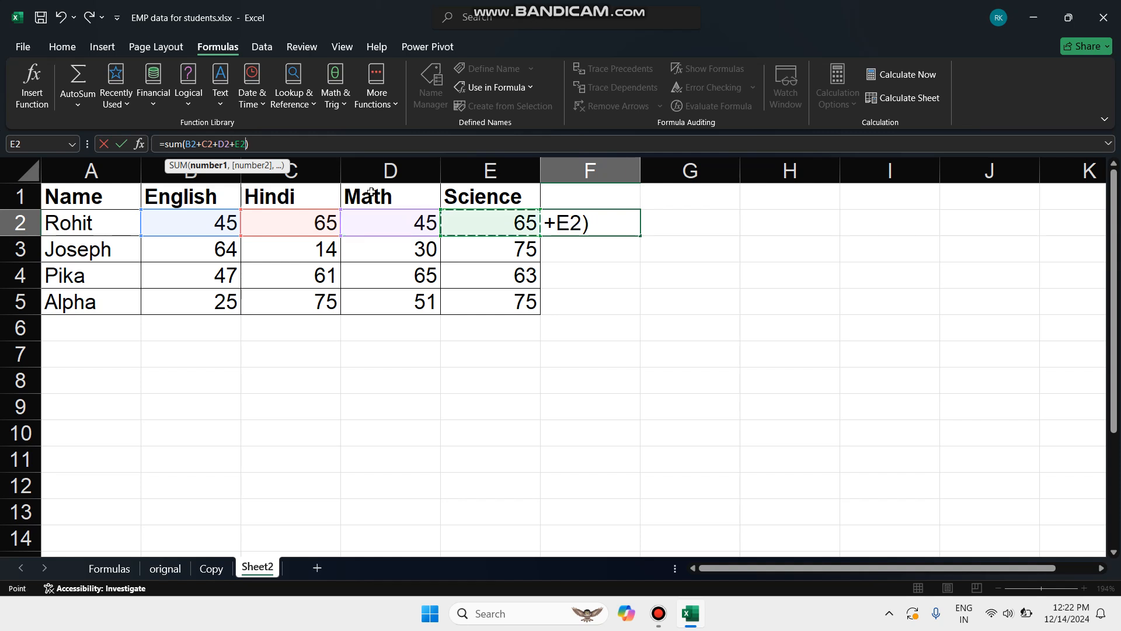
pyautogui.click(258, 145)
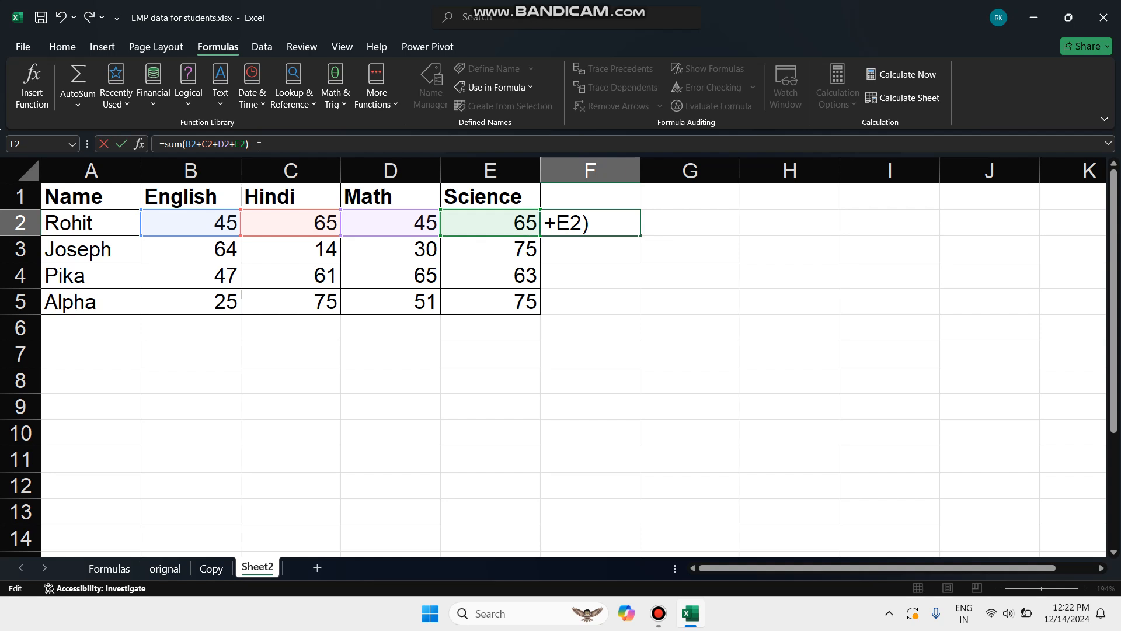
pyautogui.press('Return')
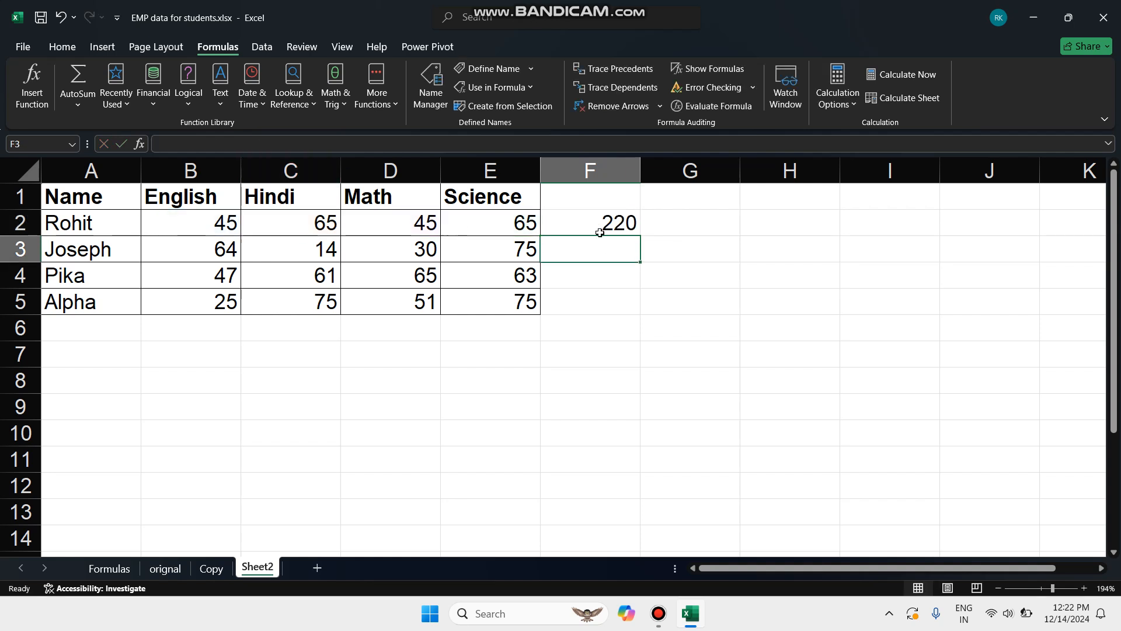
# Trace the precedents of the total in cell F2 twice, removing the arrows after each trace
pyautogui.click(596, 201)
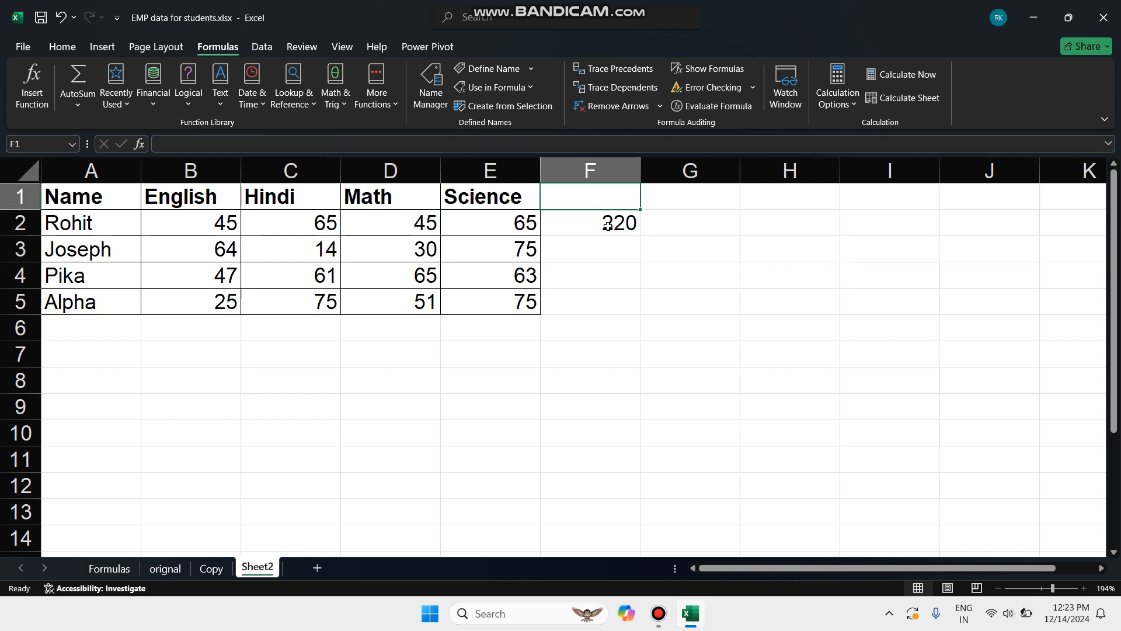
pyautogui.click(607, 226)
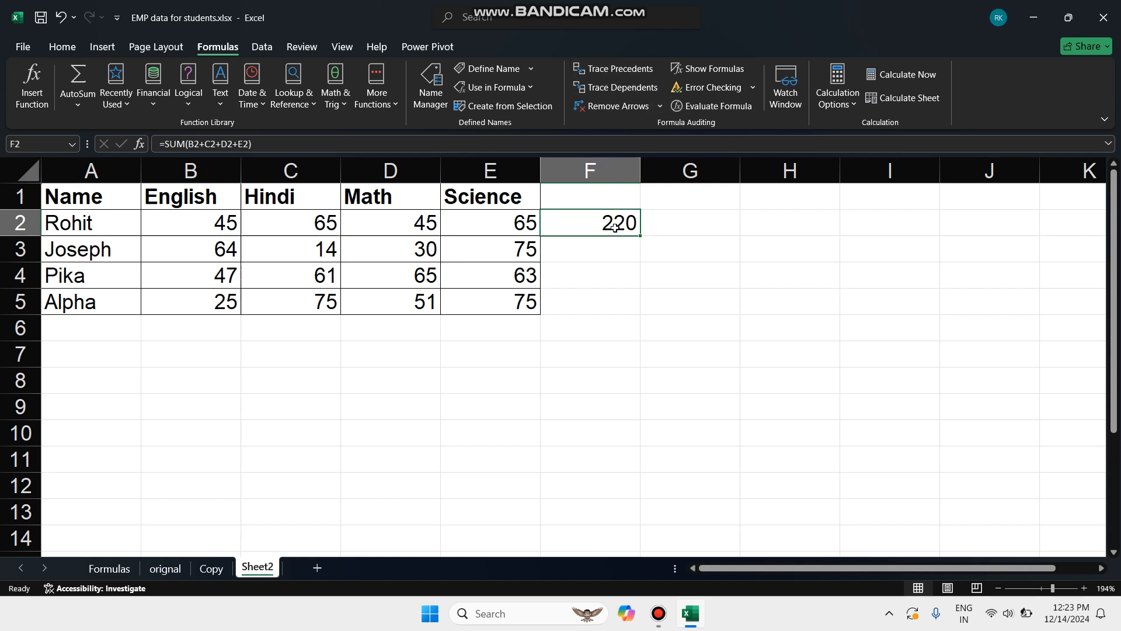
pyautogui.click(641, 71)
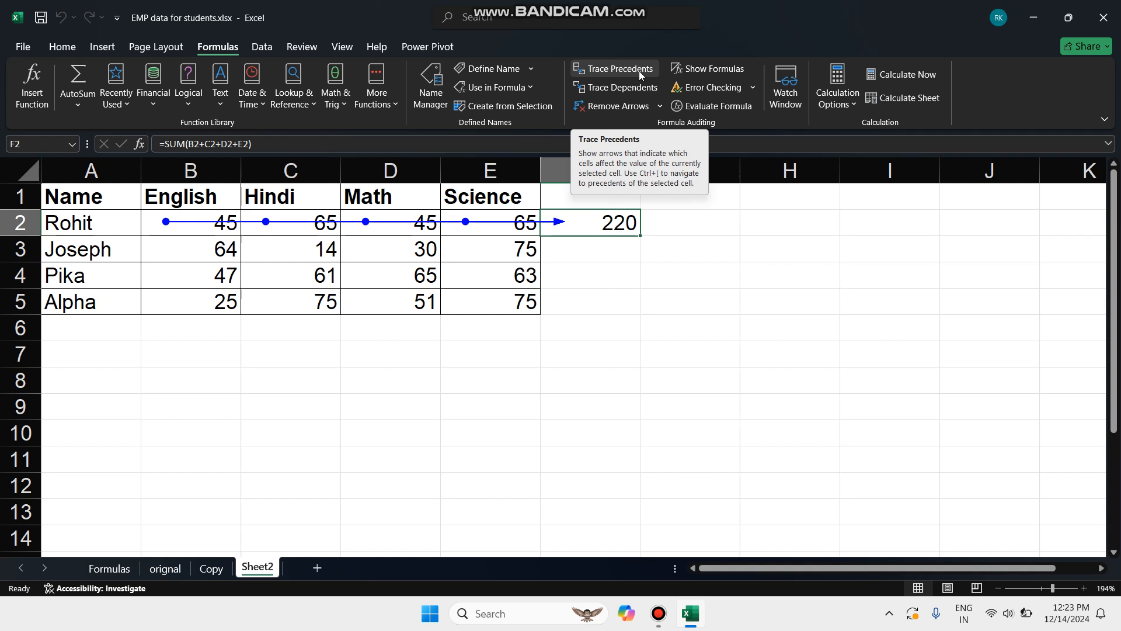
pyautogui.click(606, 110)
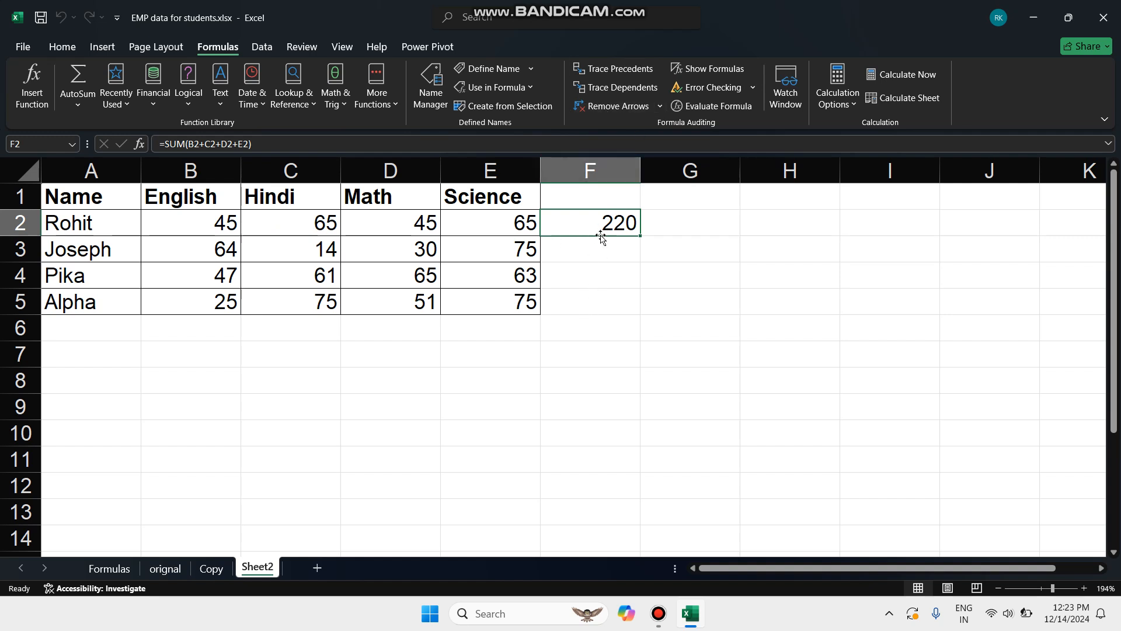
pyautogui.click(602, 67)
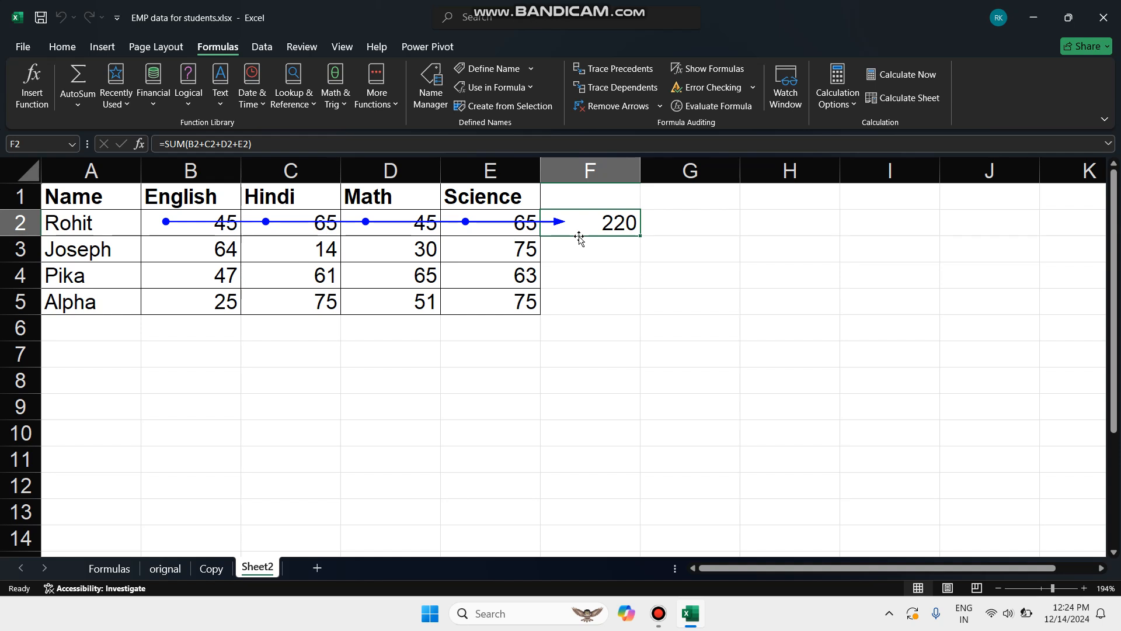
pyautogui.click(622, 110)
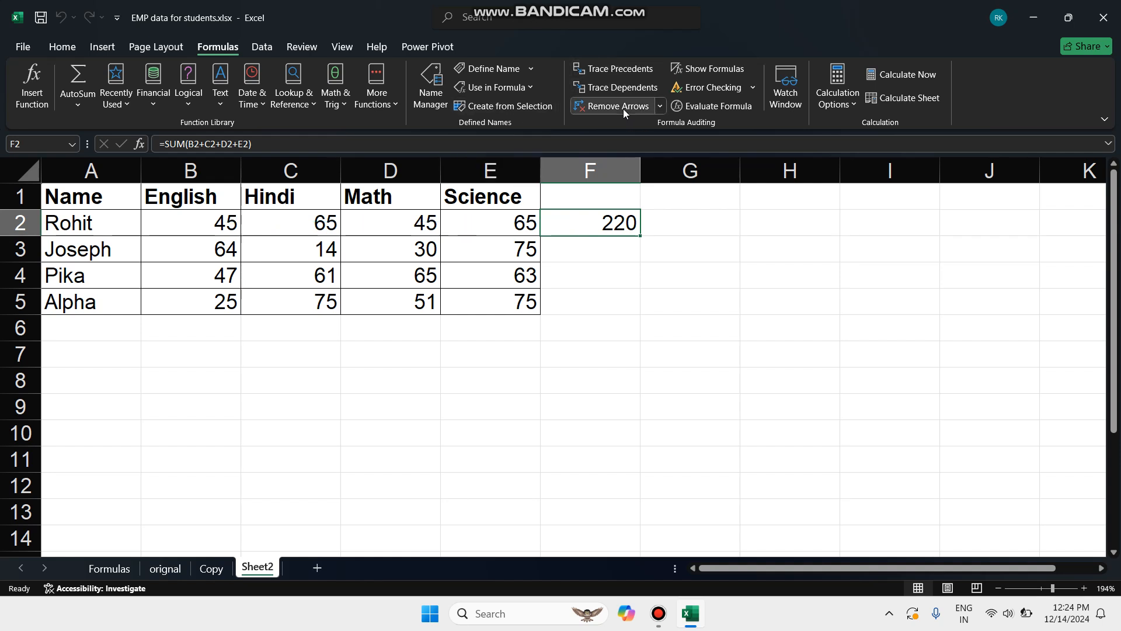
# Trace the dependents of the English mark in cell B2 and remove the arrow
pyautogui.click(219, 225)
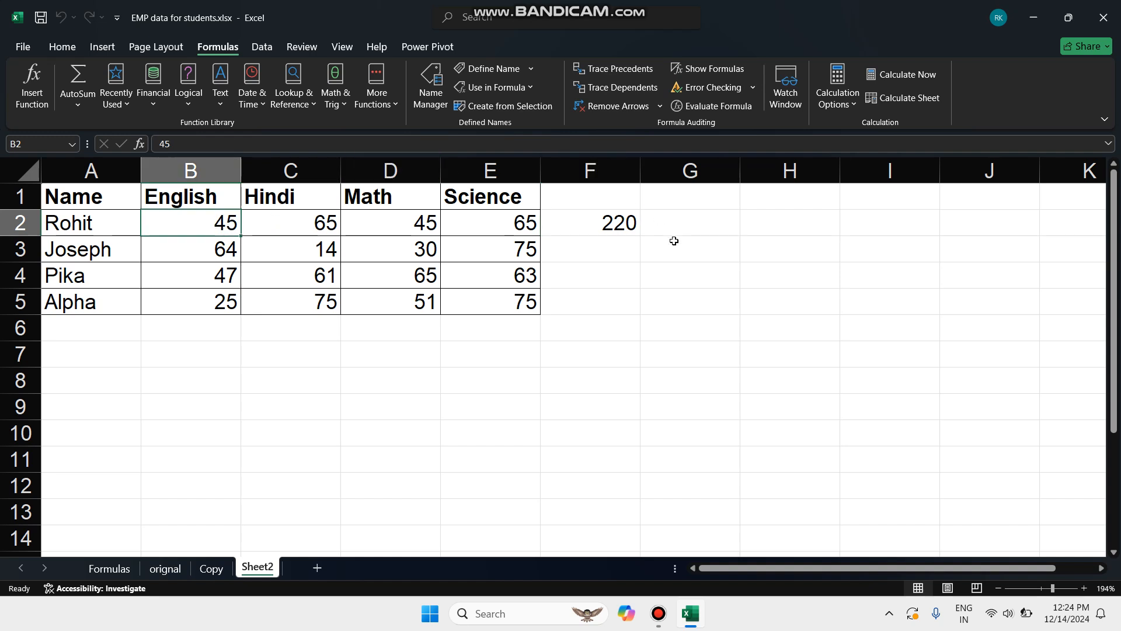
pyautogui.click(600, 88)
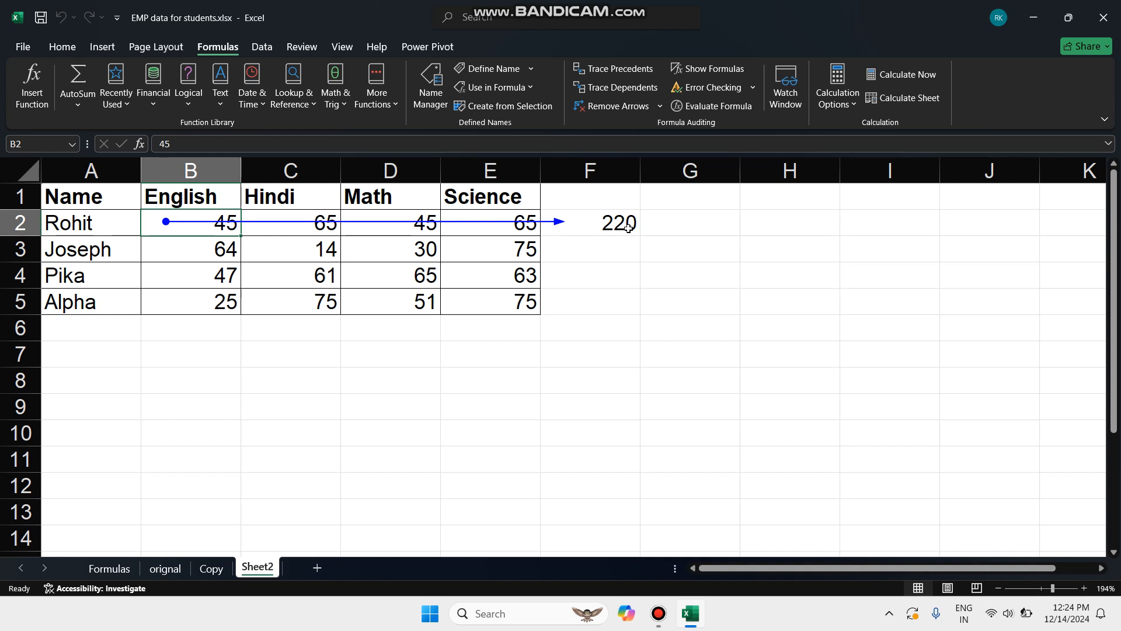
pyautogui.click(617, 106)
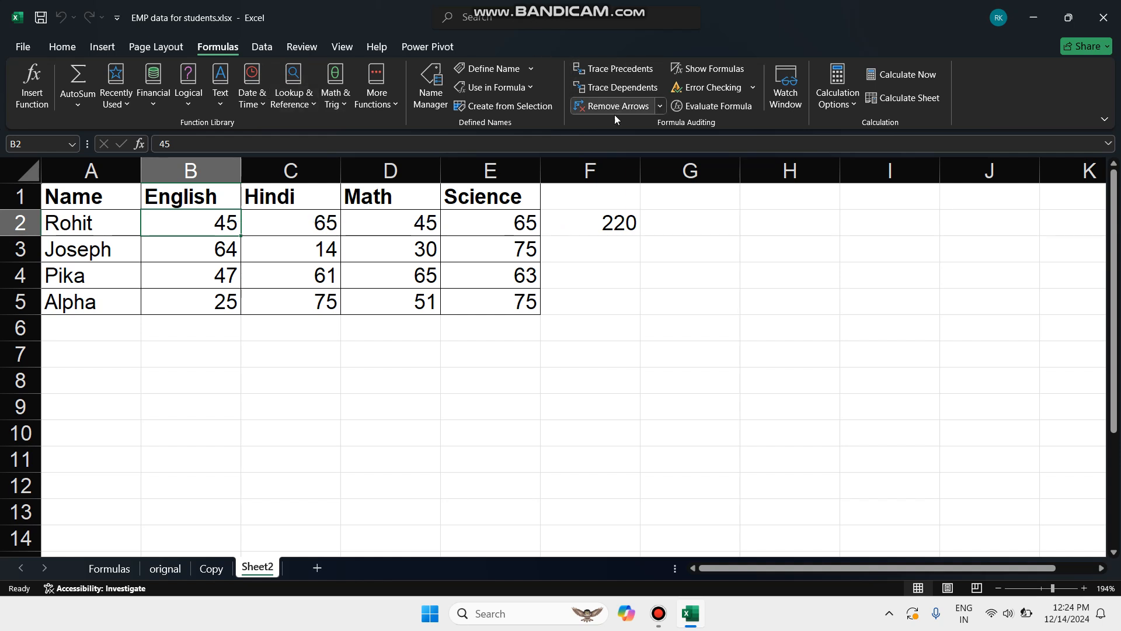
# Compare the precedents of cell F2 with the dependents of cell B2 once more, removing the arrows after each trace
pyautogui.click(605, 225)
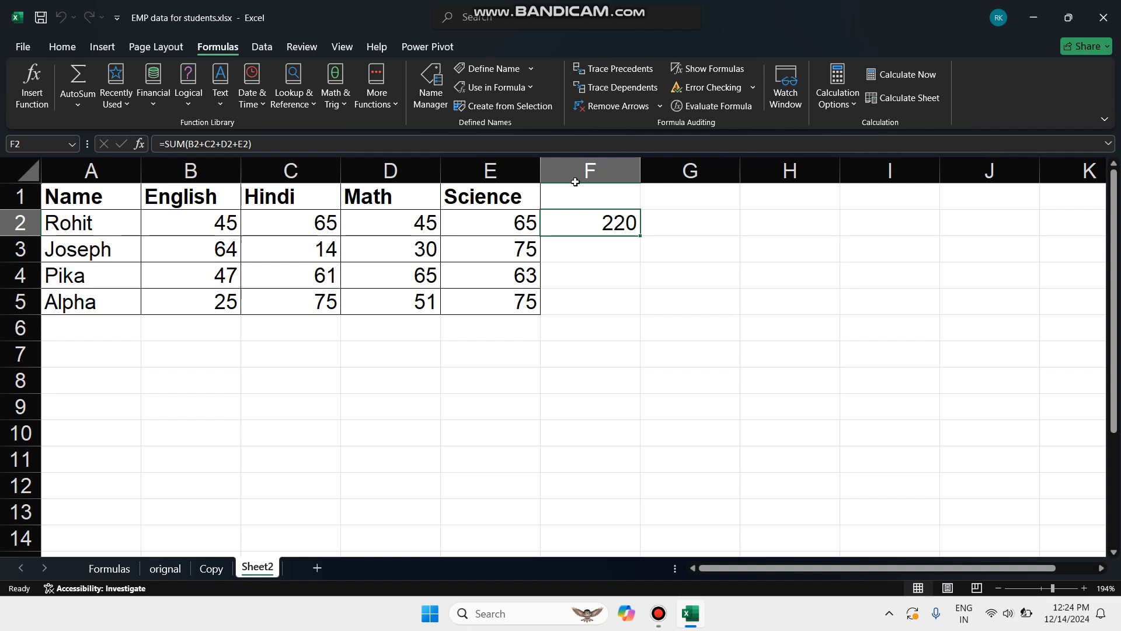
pyautogui.click(616, 70)
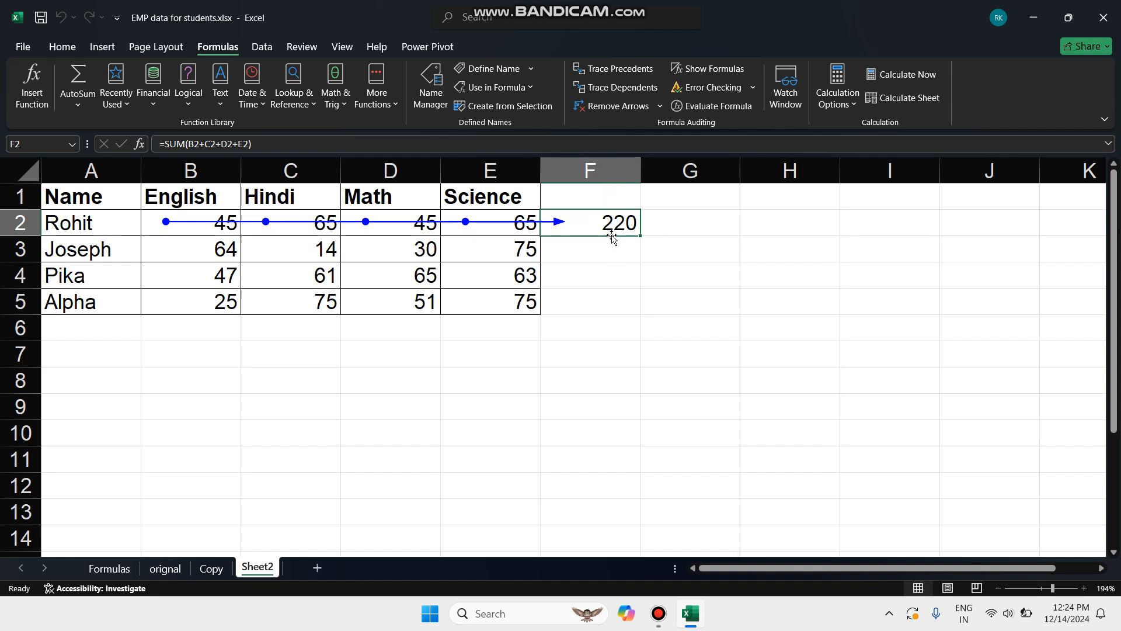
pyautogui.click(620, 110)
pyautogui.click(216, 225)
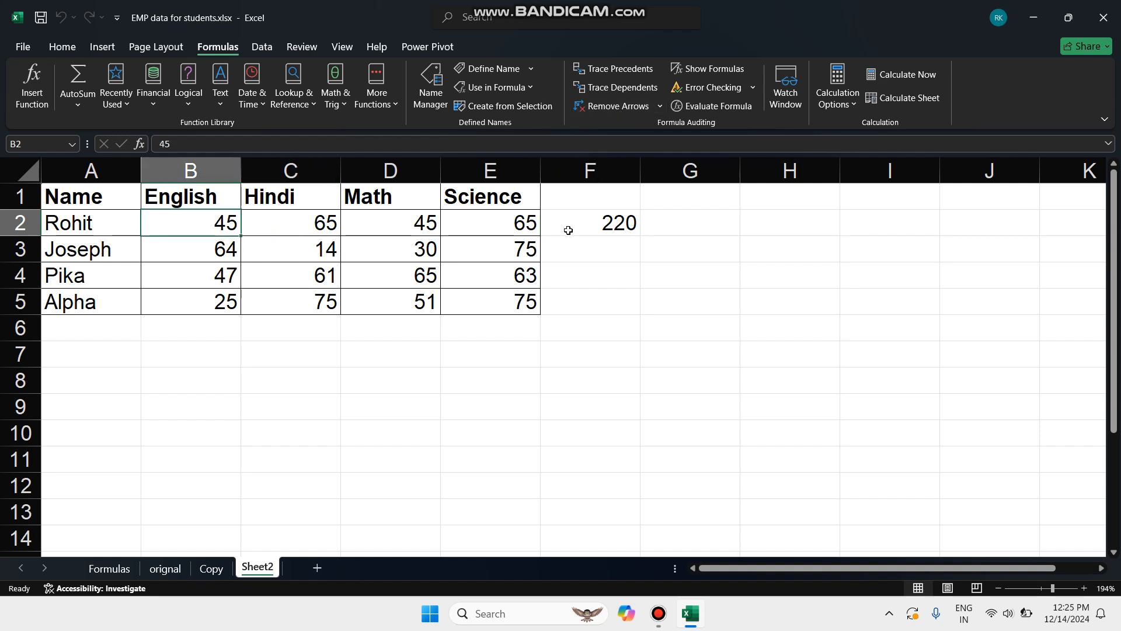
pyautogui.click(604, 89)
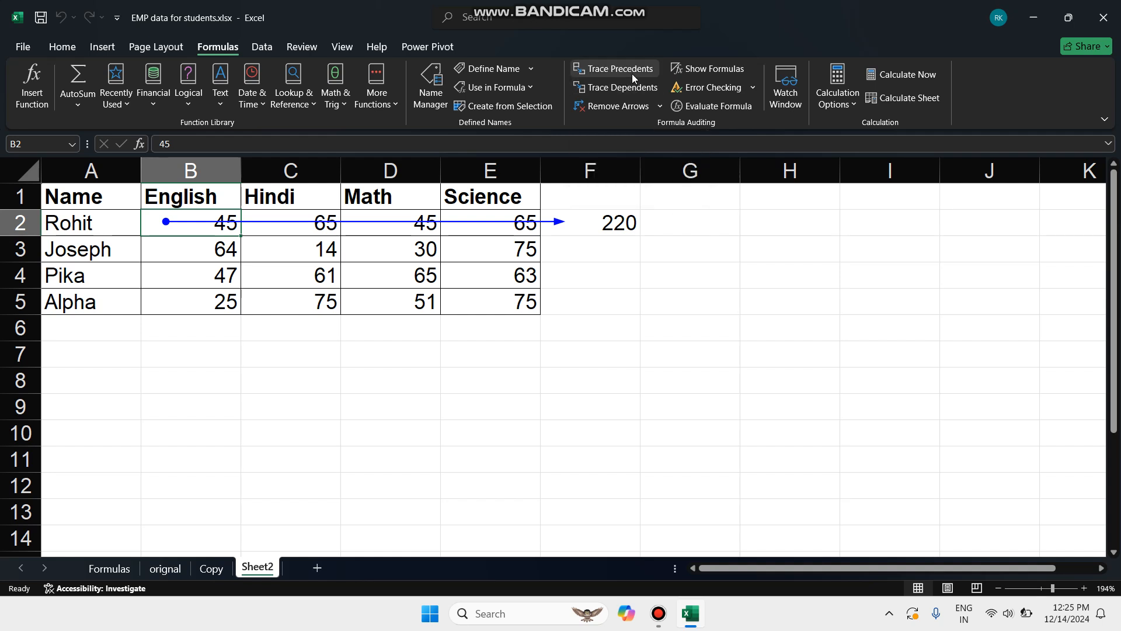
pyautogui.click(615, 105)
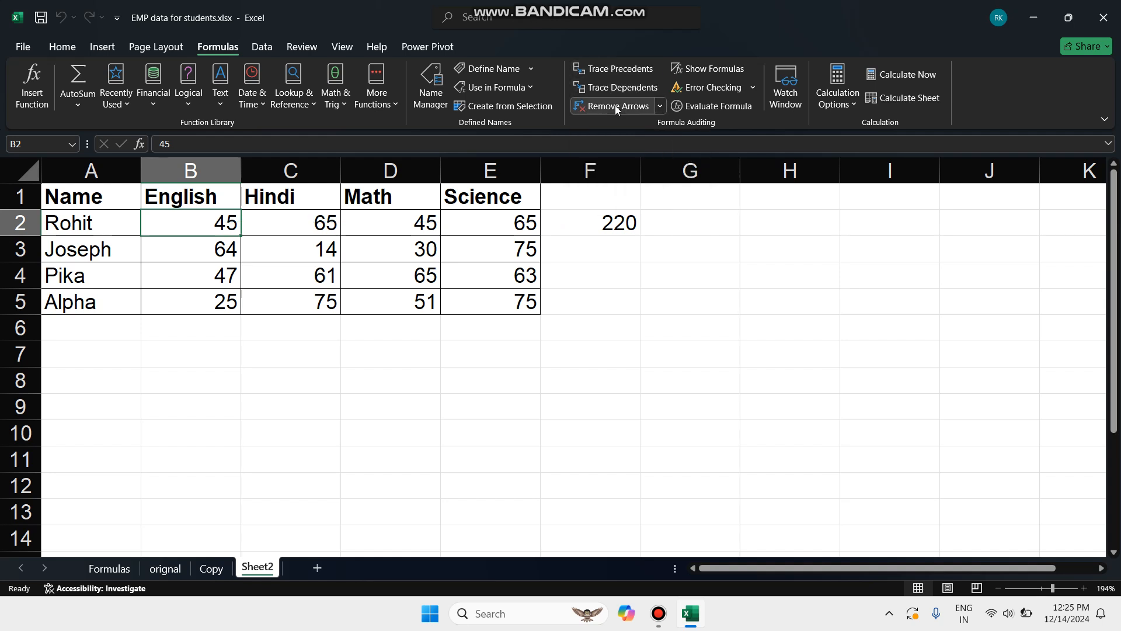
# Clear the total in cell F2 and enter the formula =sum(B2:E2) in cell H13
pyautogui.click(599, 225)
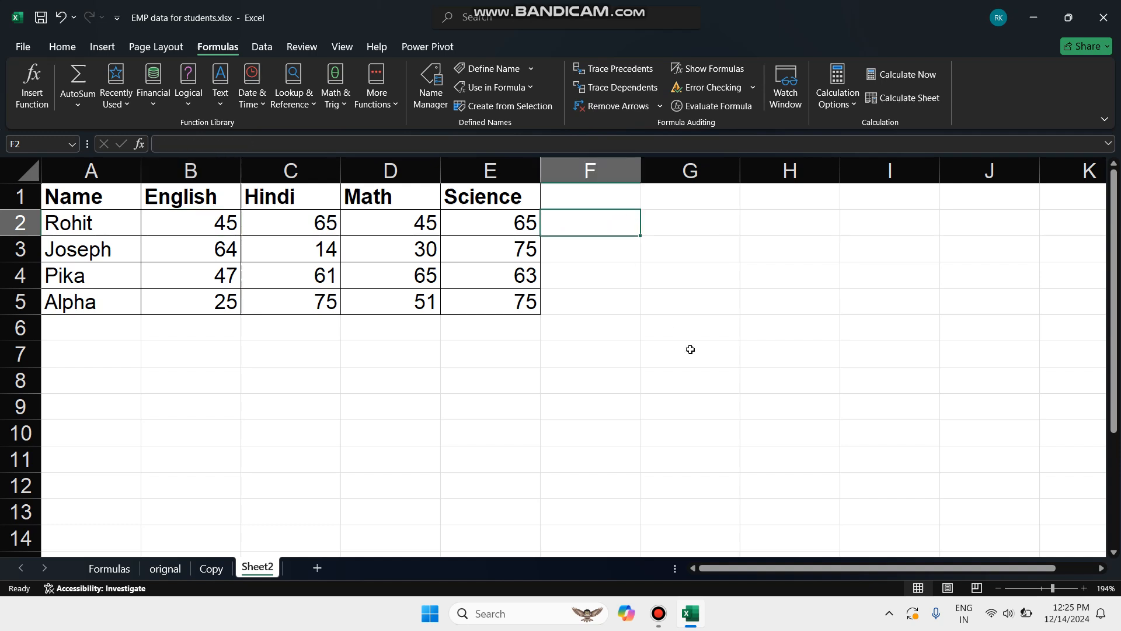
pyautogui.click(791, 503)
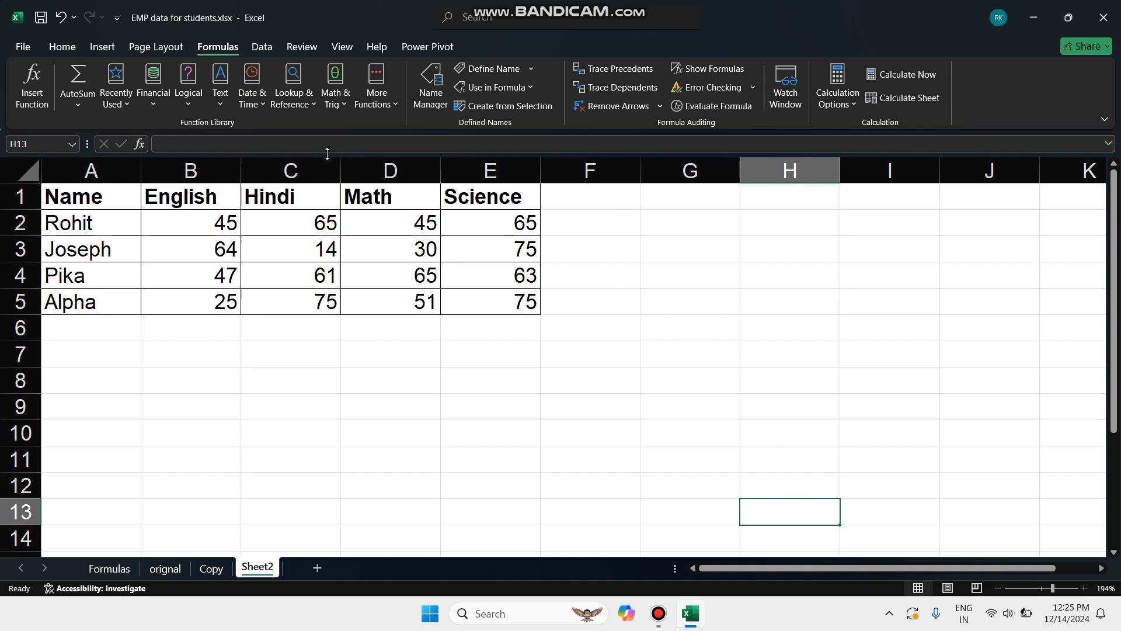
pyautogui.write('sum')
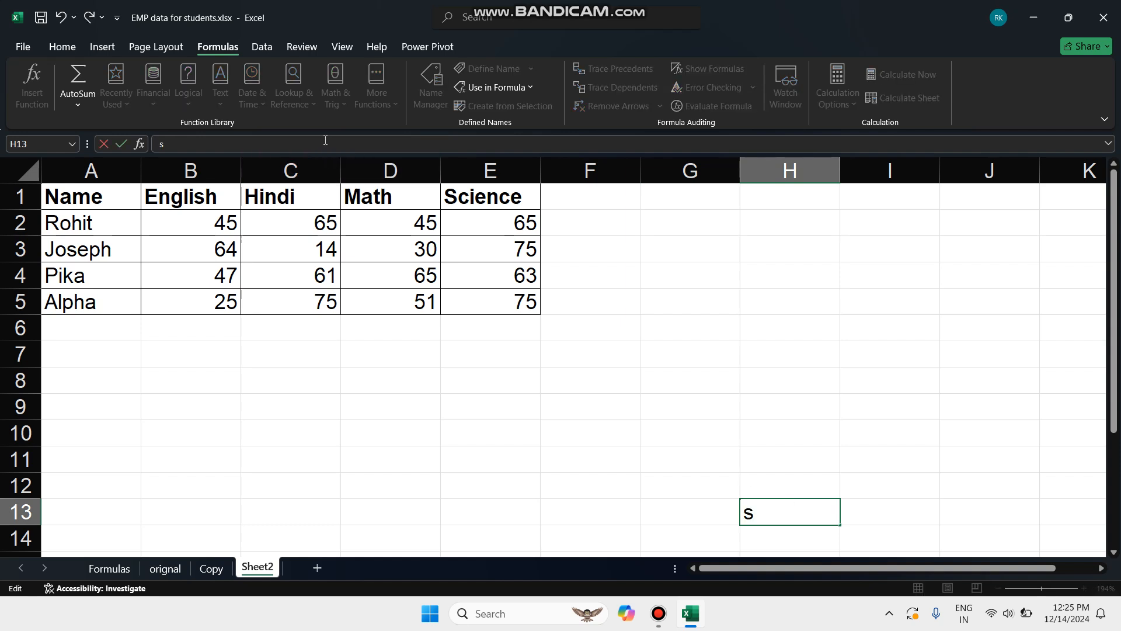
pyautogui.press('BackSpace')
pyautogui.press('BackSpace')
pyautogui.press('BackSpace')
pyautogui.write('=spum')
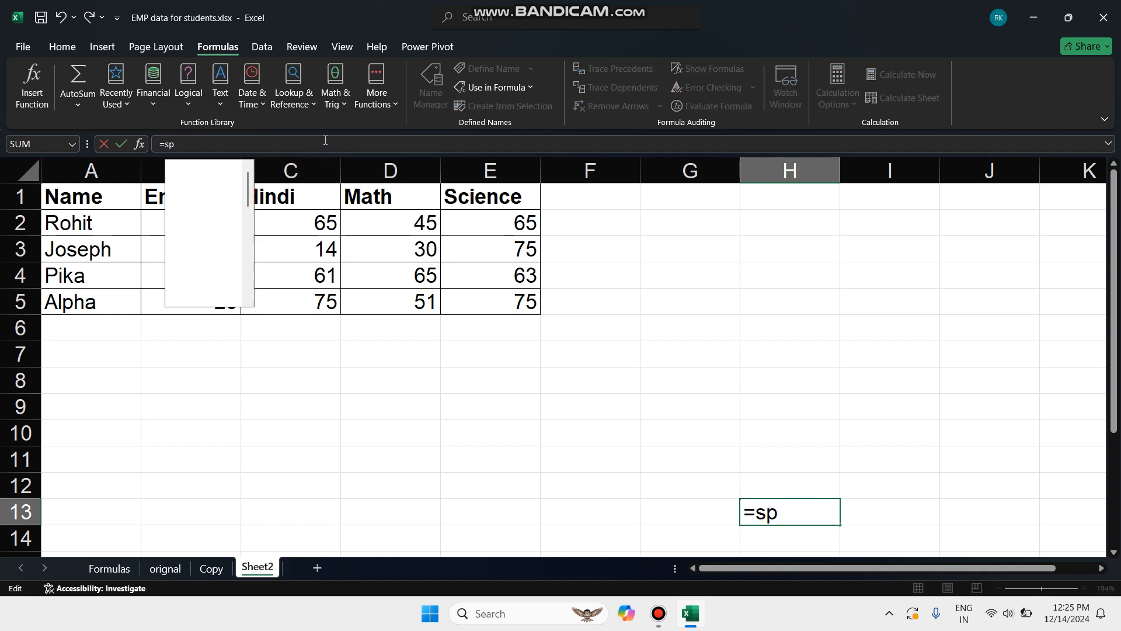
pyautogui.press('BackSpace')
pyautogui.press('BackSpace')
pyautogui.press('BackSpace')
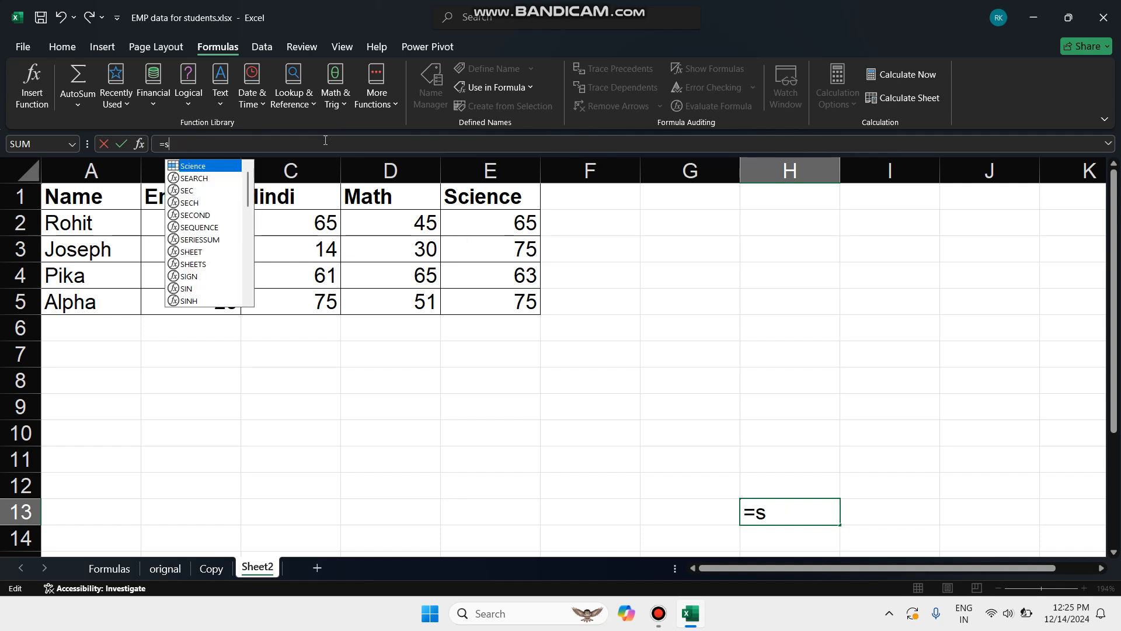
pyautogui.write('um()')
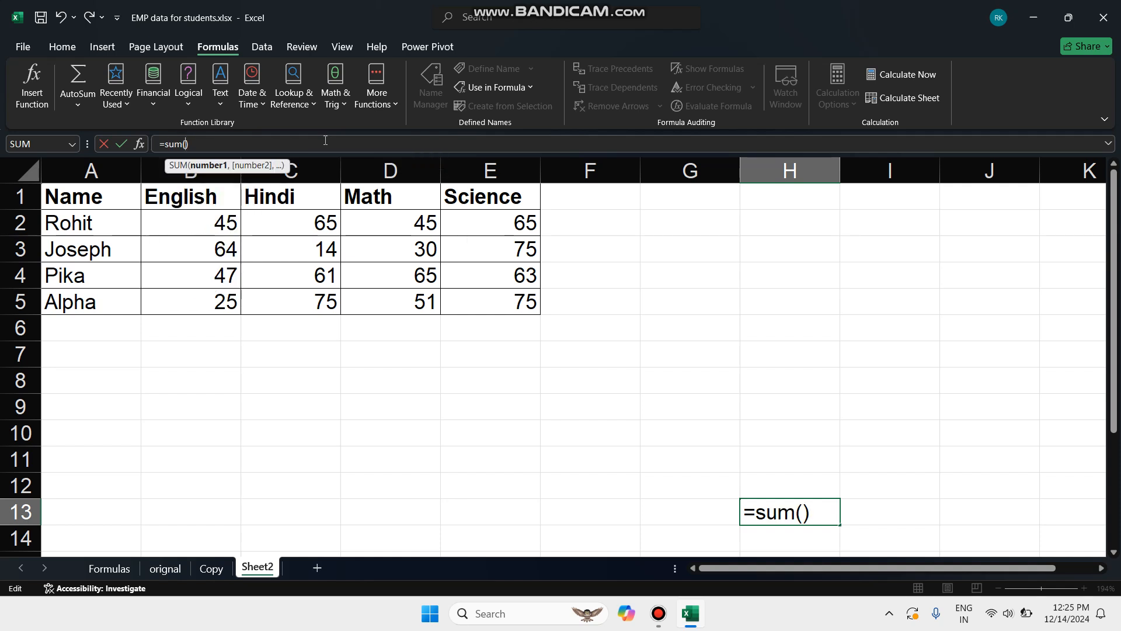
pyautogui.moveTo(209, 230); pyautogui.dragTo(496, 224)
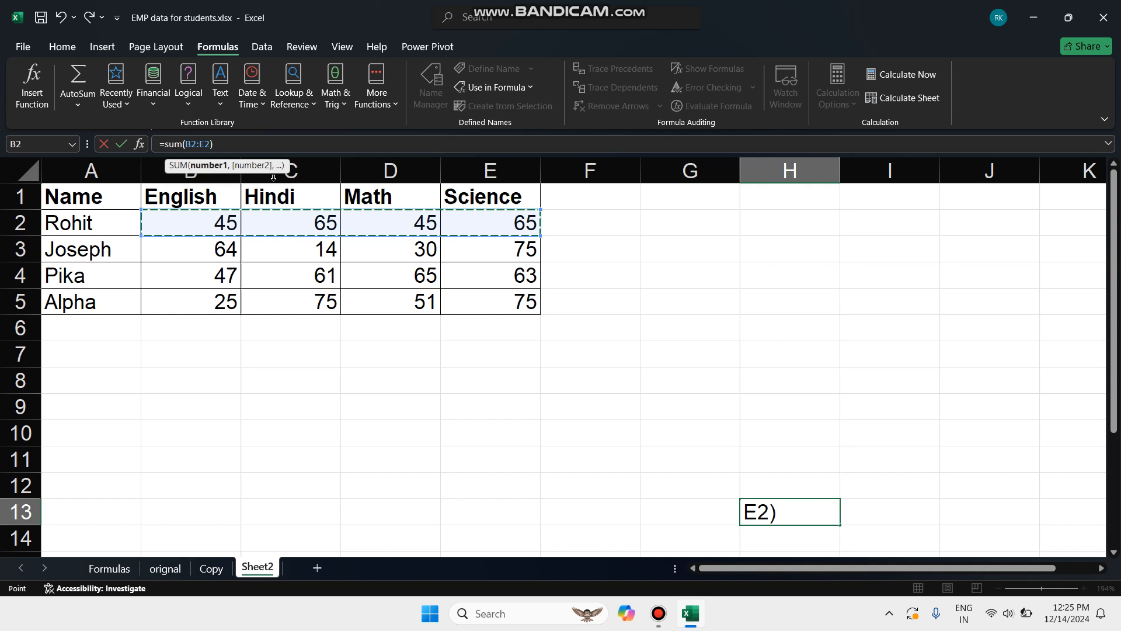
pyautogui.click(227, 144)
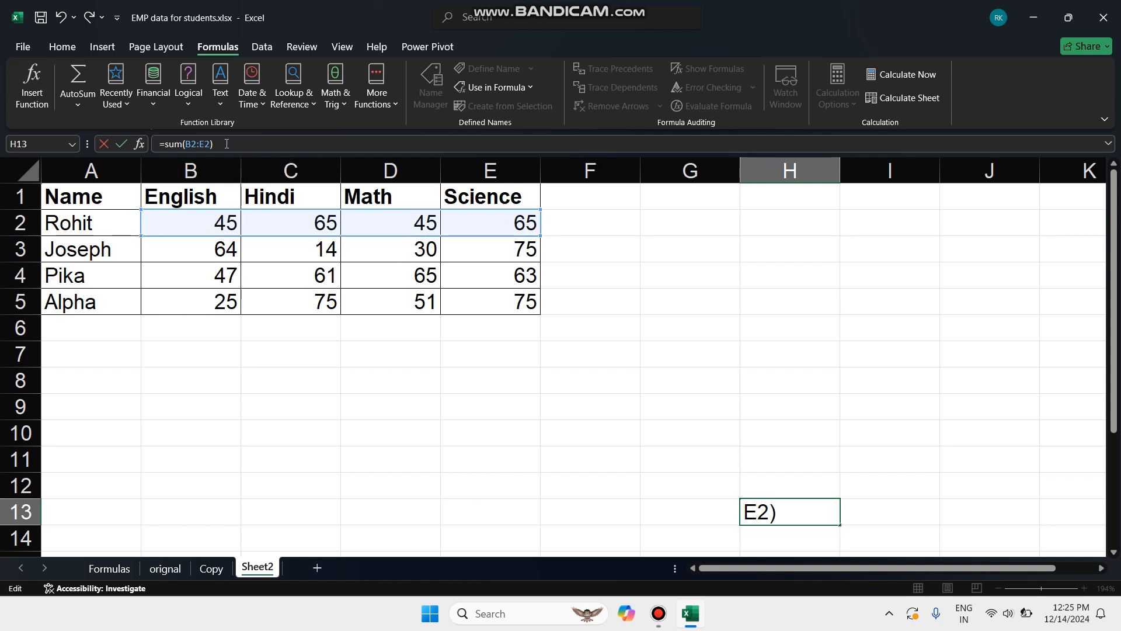
pyautogui.press('Return')
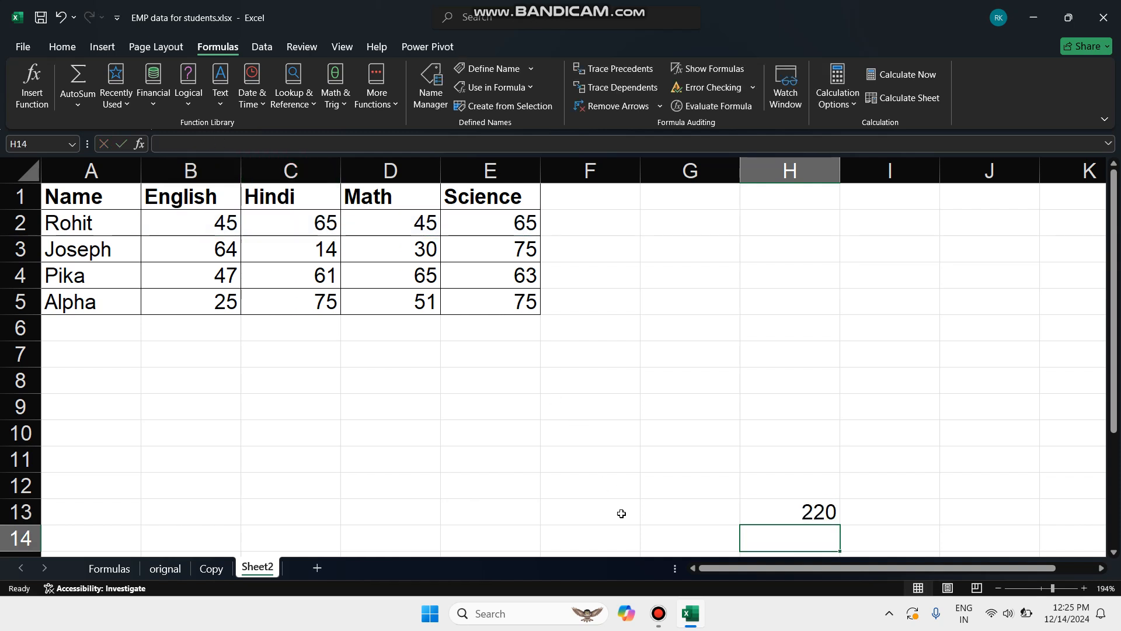
# Trace the precedents of the total in cell H13, removing both the arrow and the formula once viewed
pyautogui.click(774, 515)
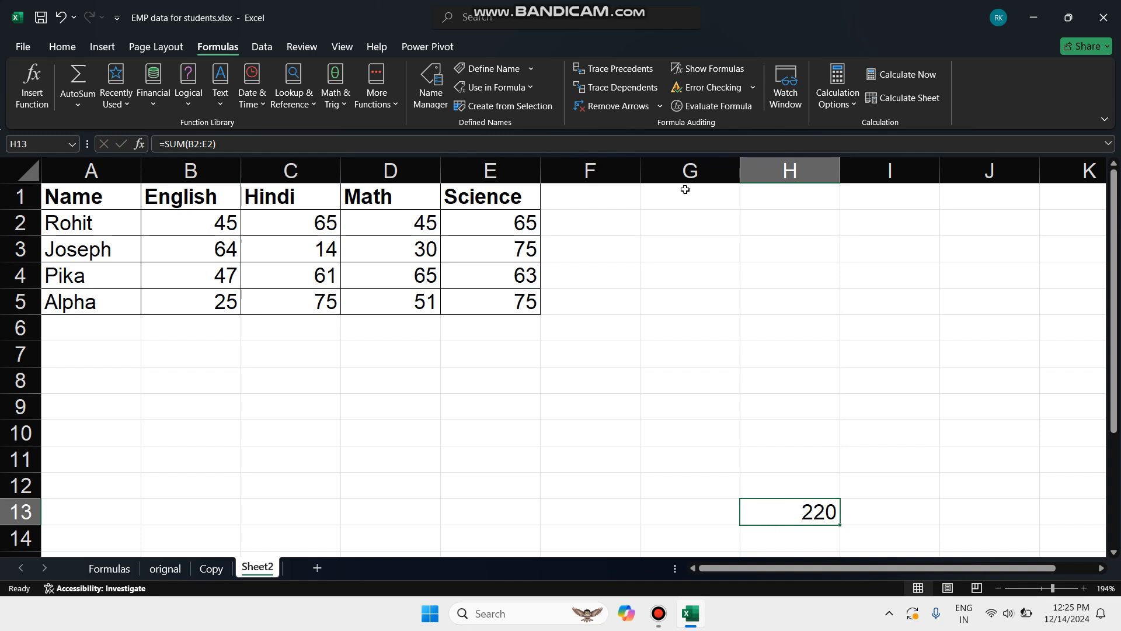
pyautogui.click(623, 71)
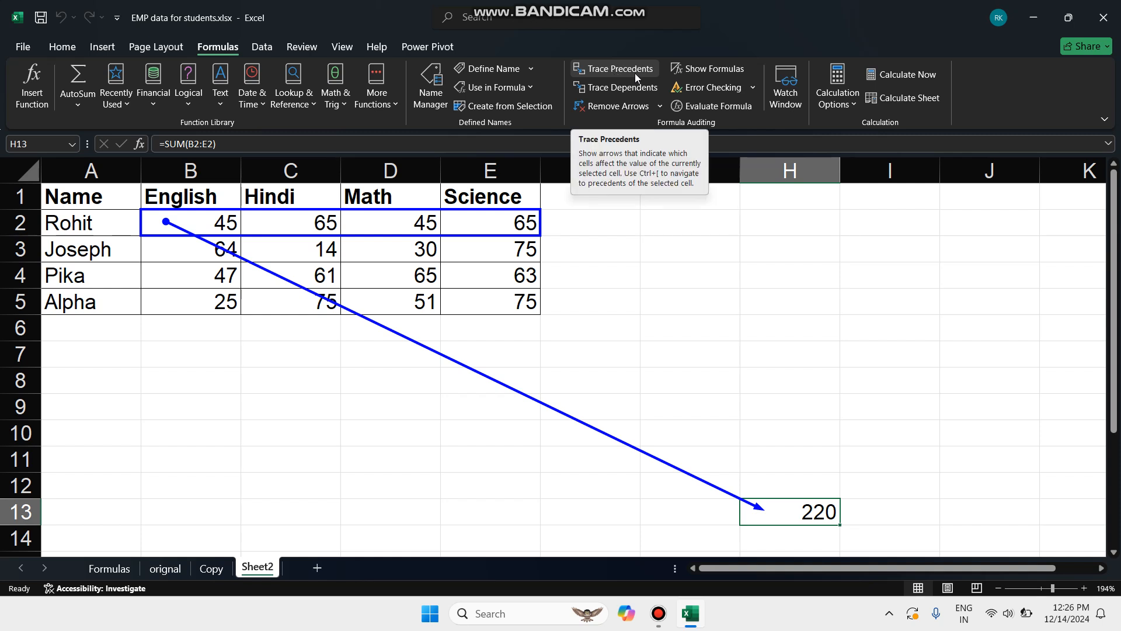
pyautogui.click(624, 107)
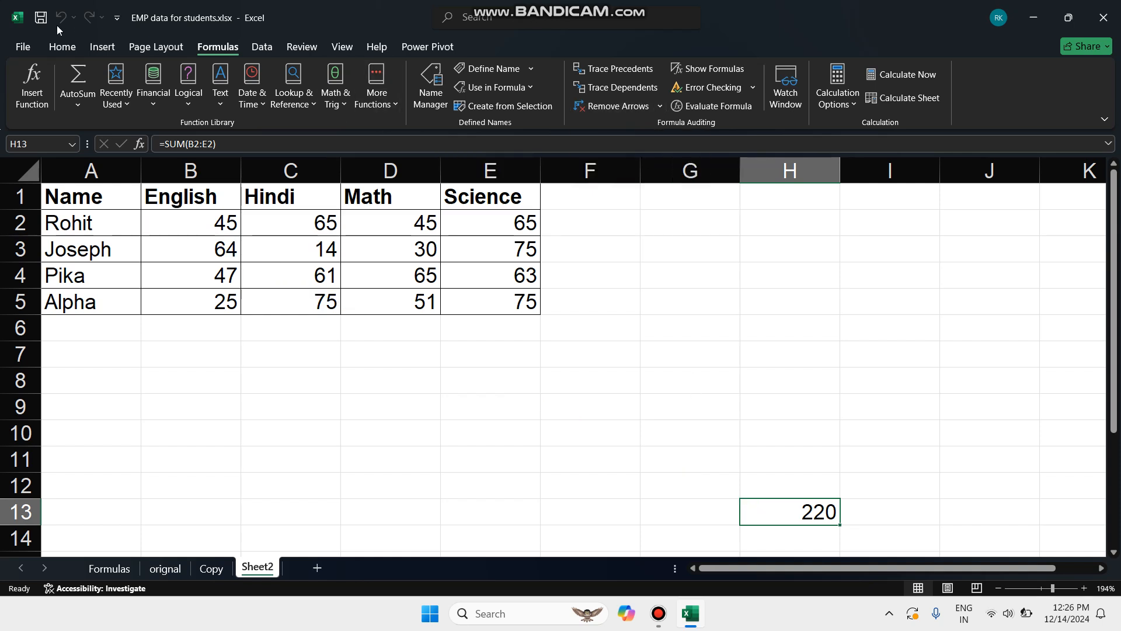
pyautogui.press('Delete')
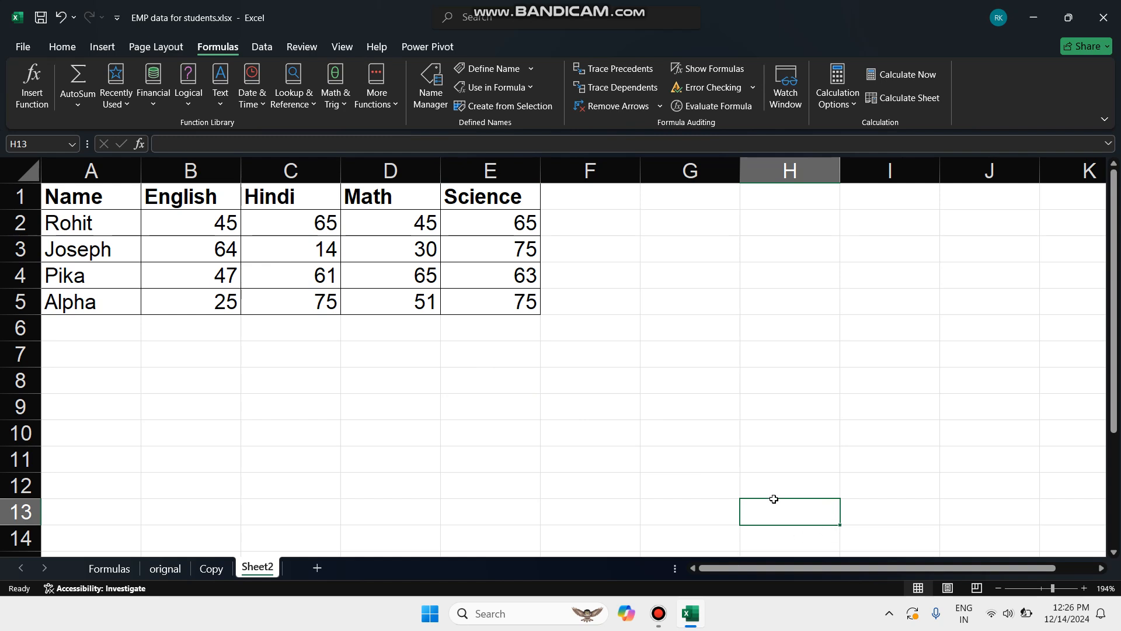
# Enter the formula =sum(B2+C2+D2+E2) in cell F2 to total the first student's four marks
pyautogui.click(603, 226)
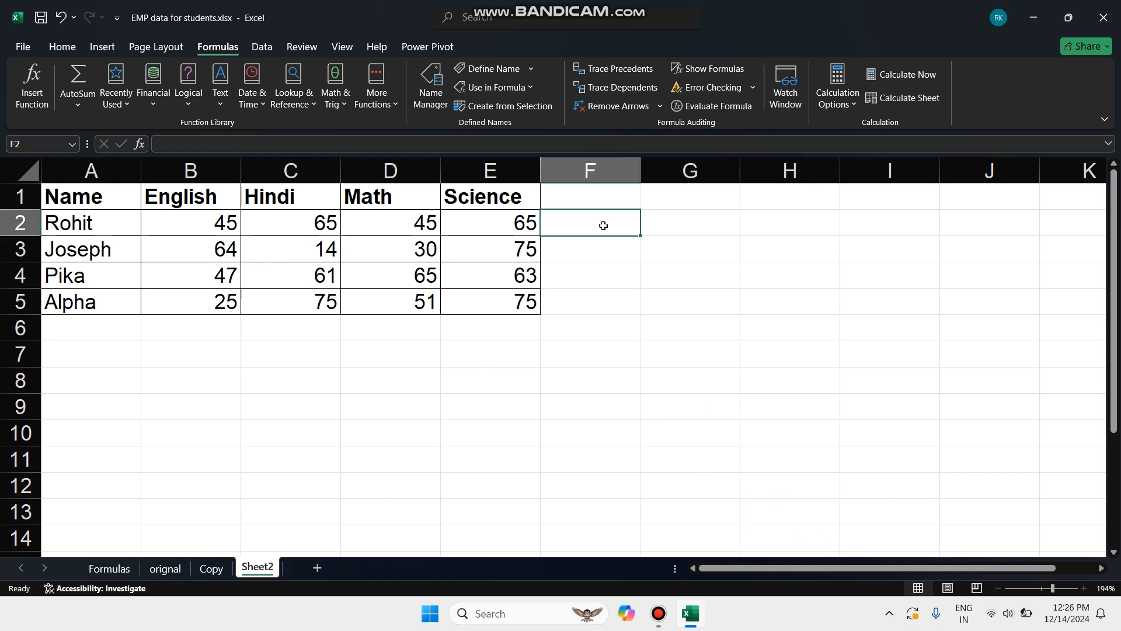
pyautogui.click(350, 140)
pyautogui.click(704, 325)
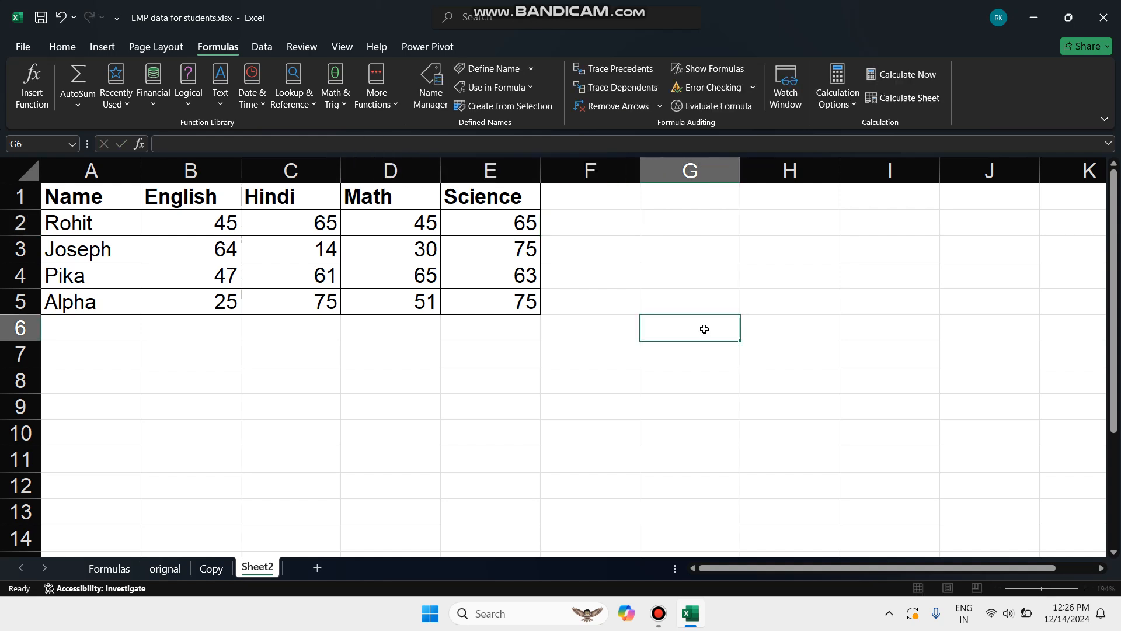
pyautogui.click(595, 221)
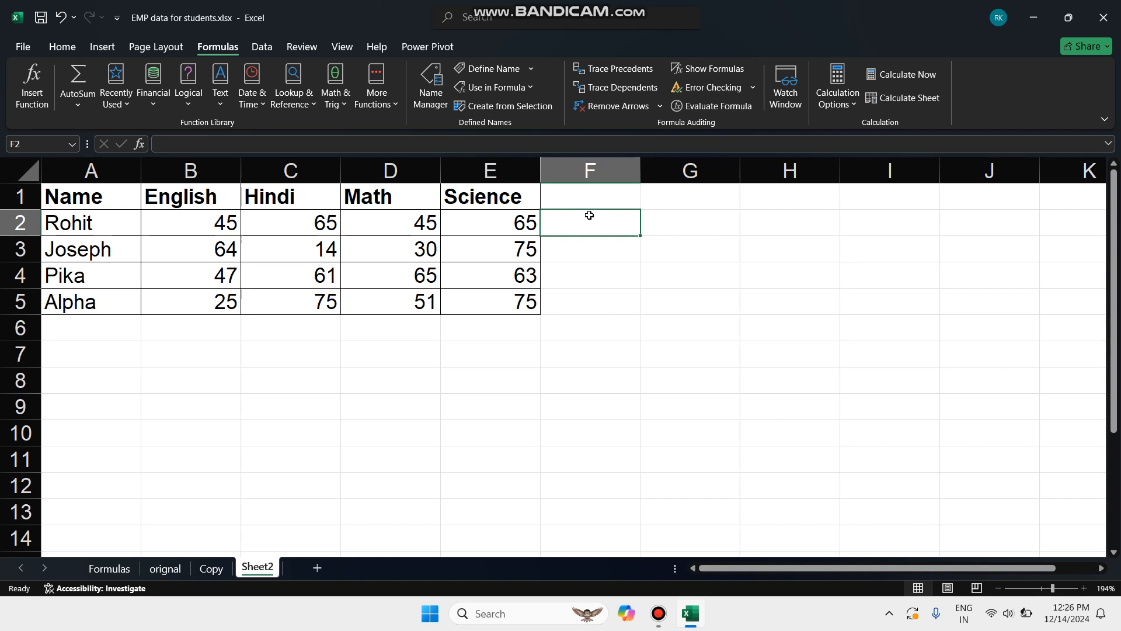
pyautogui.write('=')
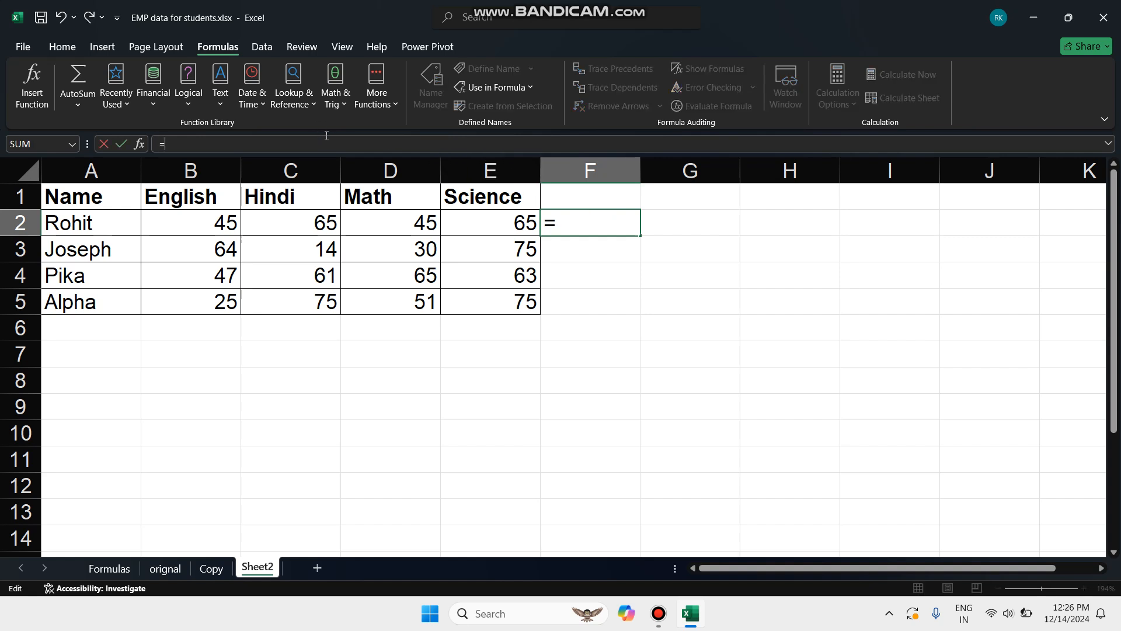
pyautogui.write('sum()')
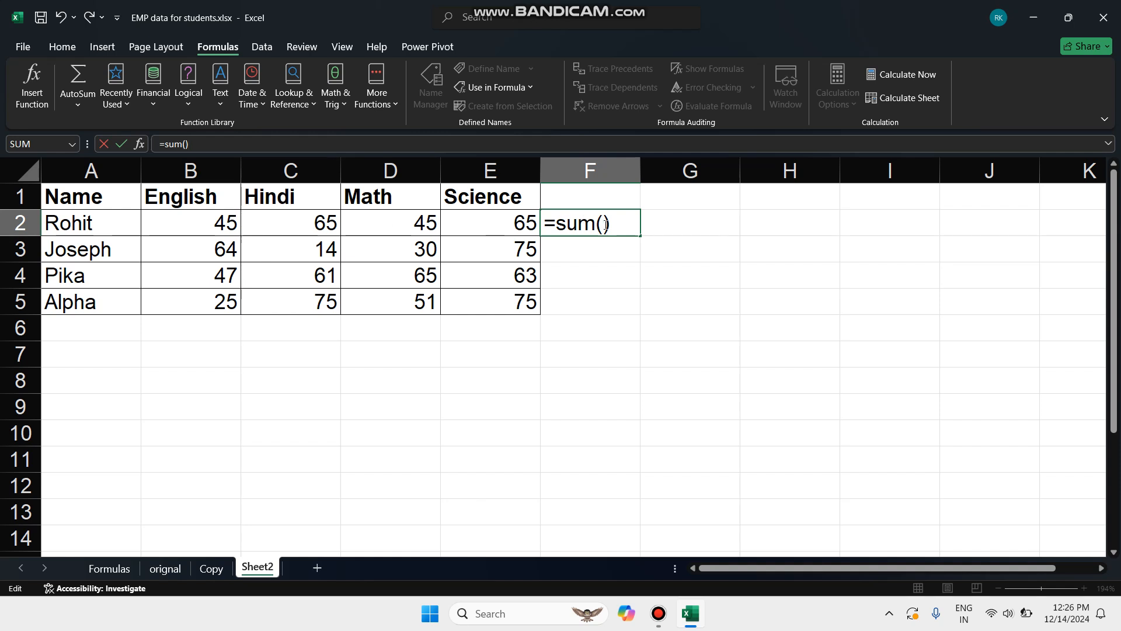
pyautogui.click(170, 141)
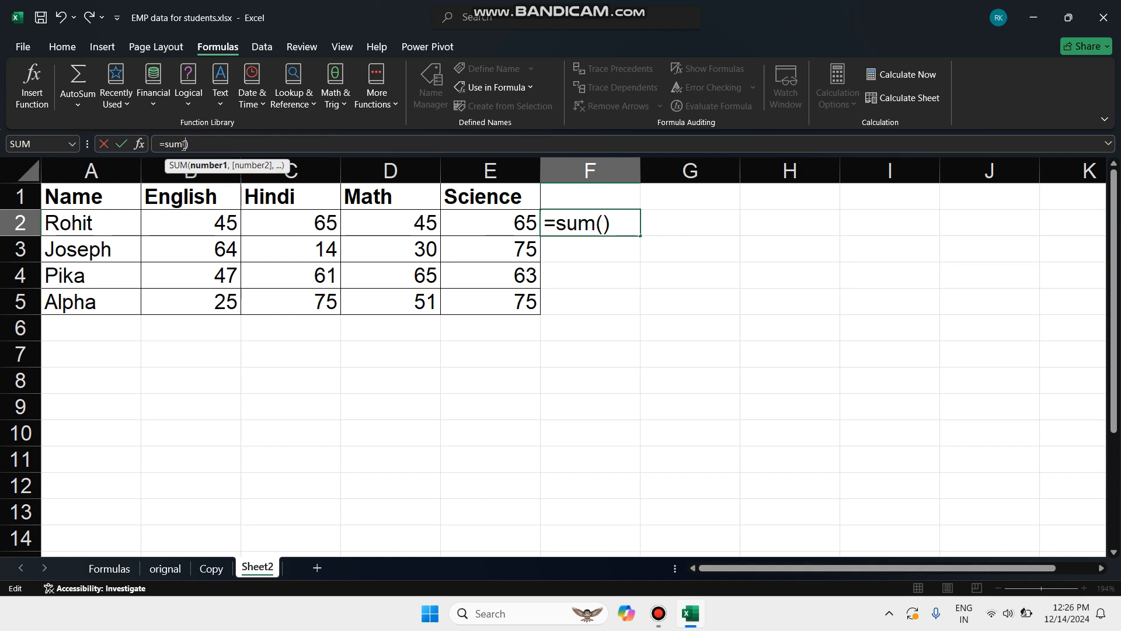
pyautogui.click(210, 222)
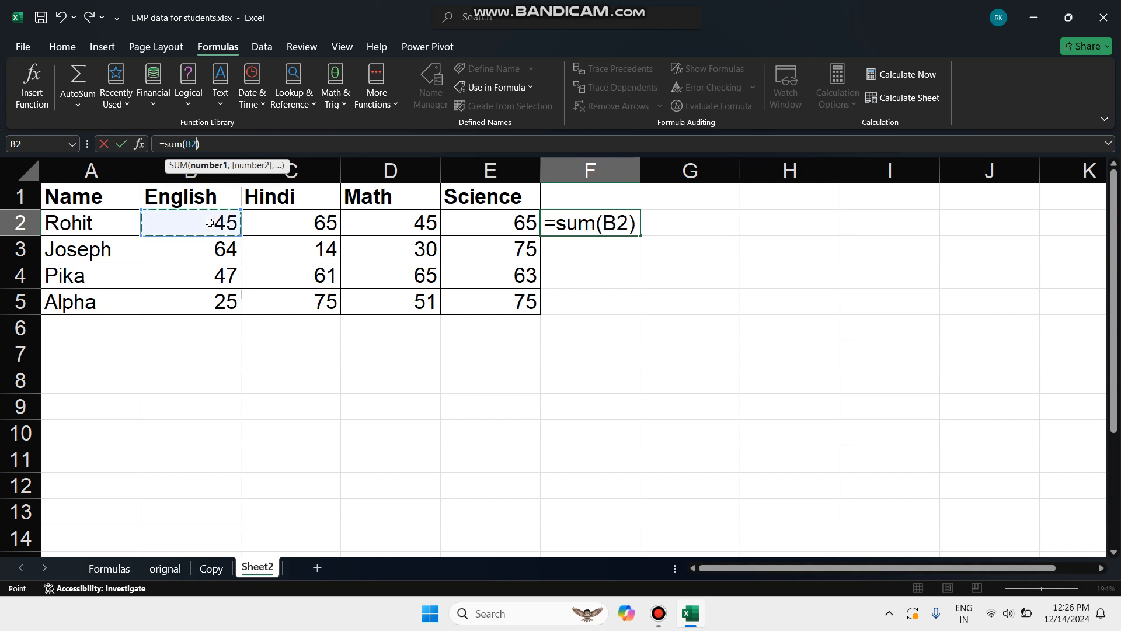
pyautogui.write('+')
pyautogui.click(285, 221)
pyautogui.write('+')
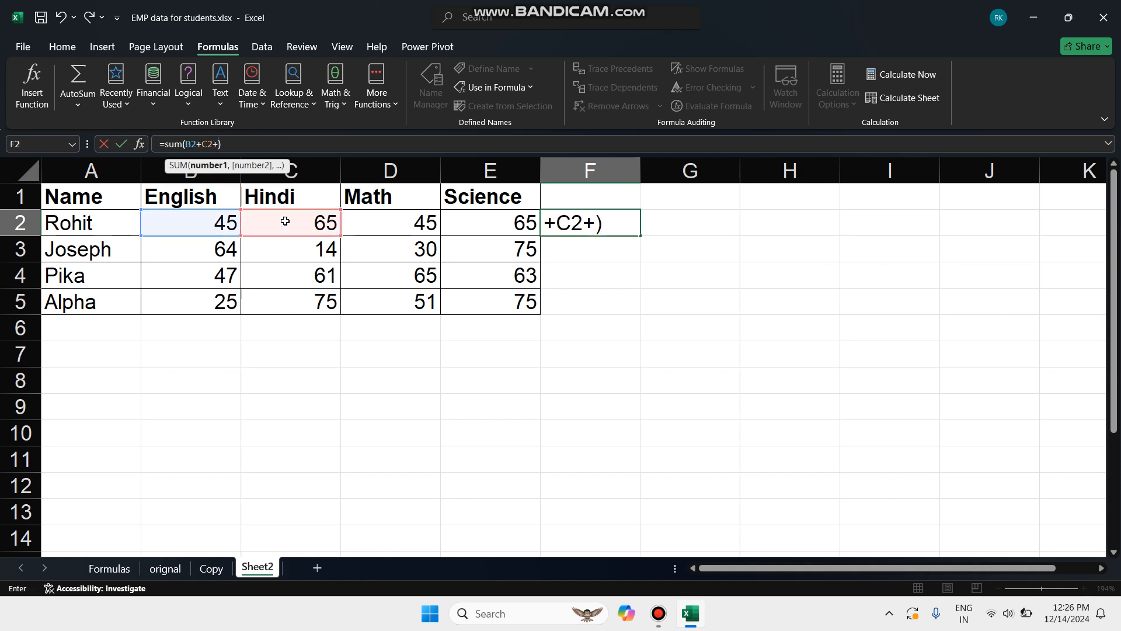
pyautogui.click(403, 218)
pyautogui.write('+')
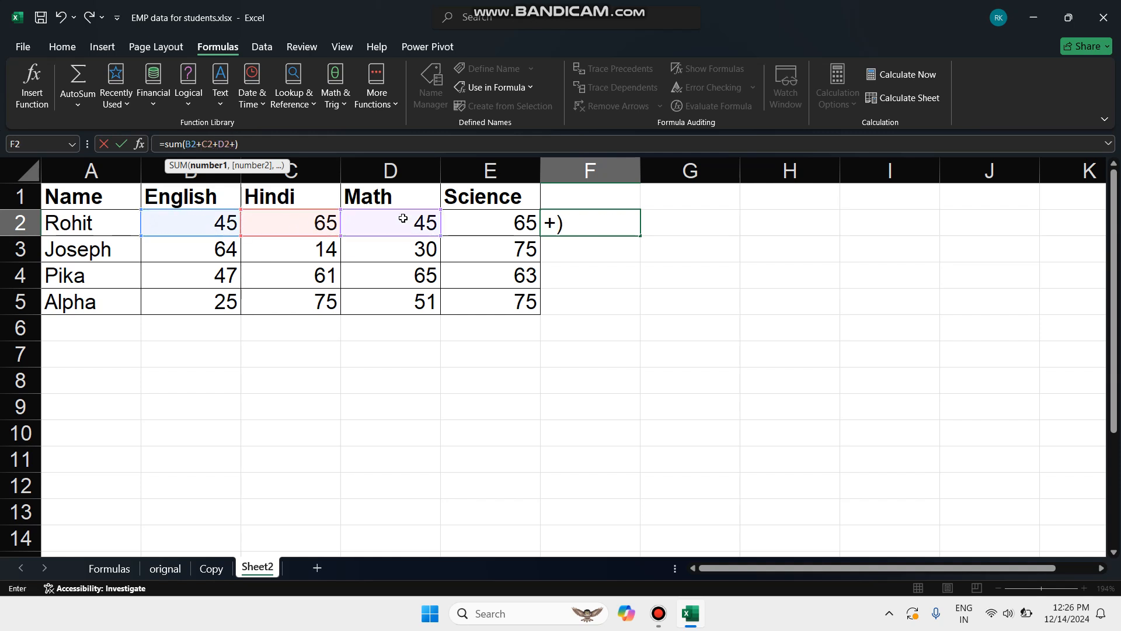
pyautogui.click(482, 228)
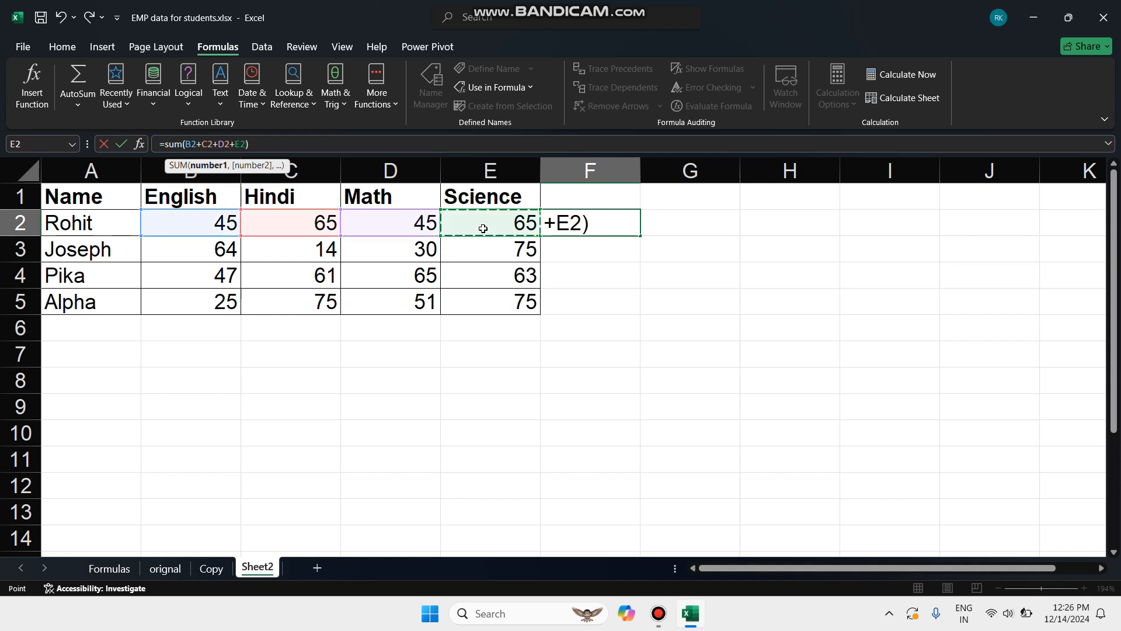
pyautogui.click(258, 143)
pyautogui.press('Return')
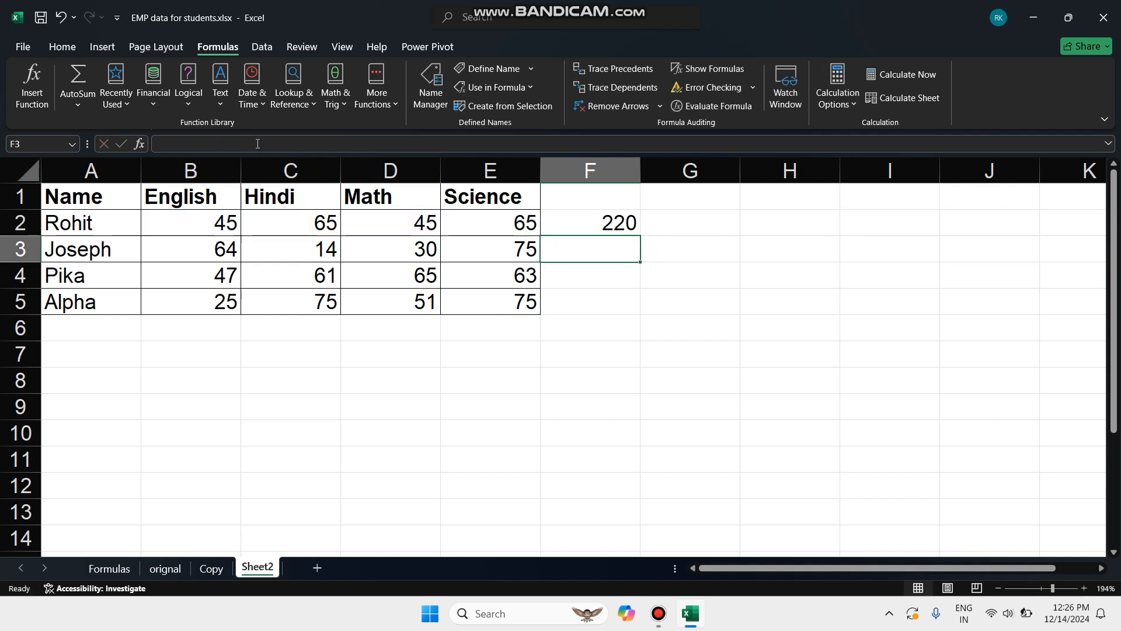
# Replace the first student's Hindi mark in cell C2 with the text abc
pyautogui.click(616, 224)
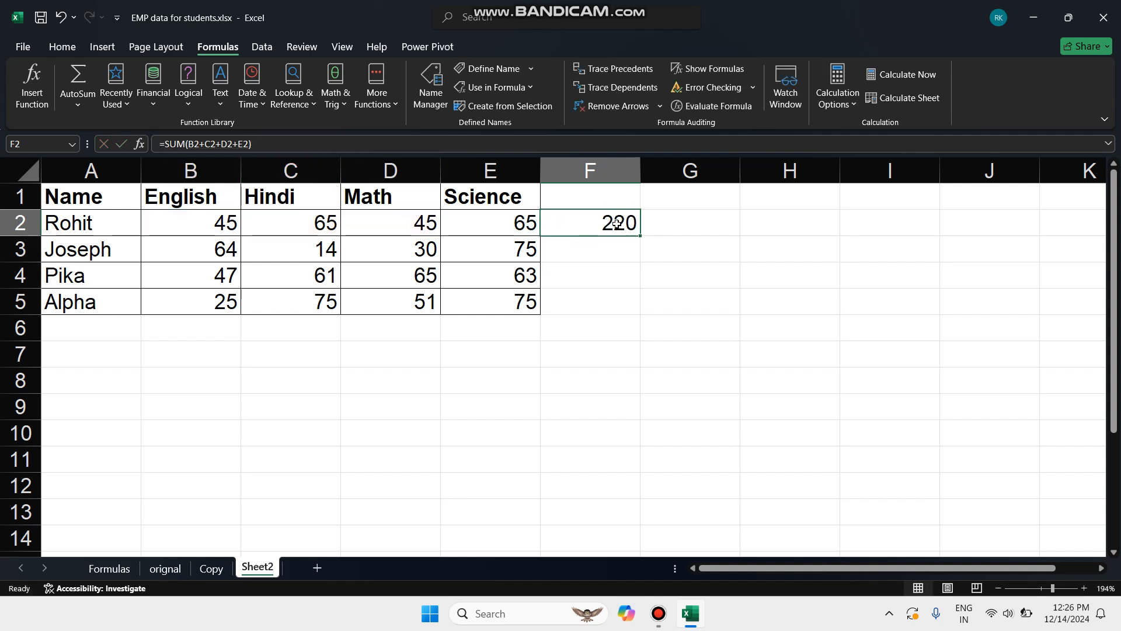
pyautogui.moveTo(207, 221); pyautogui.dragTo(493, 222)
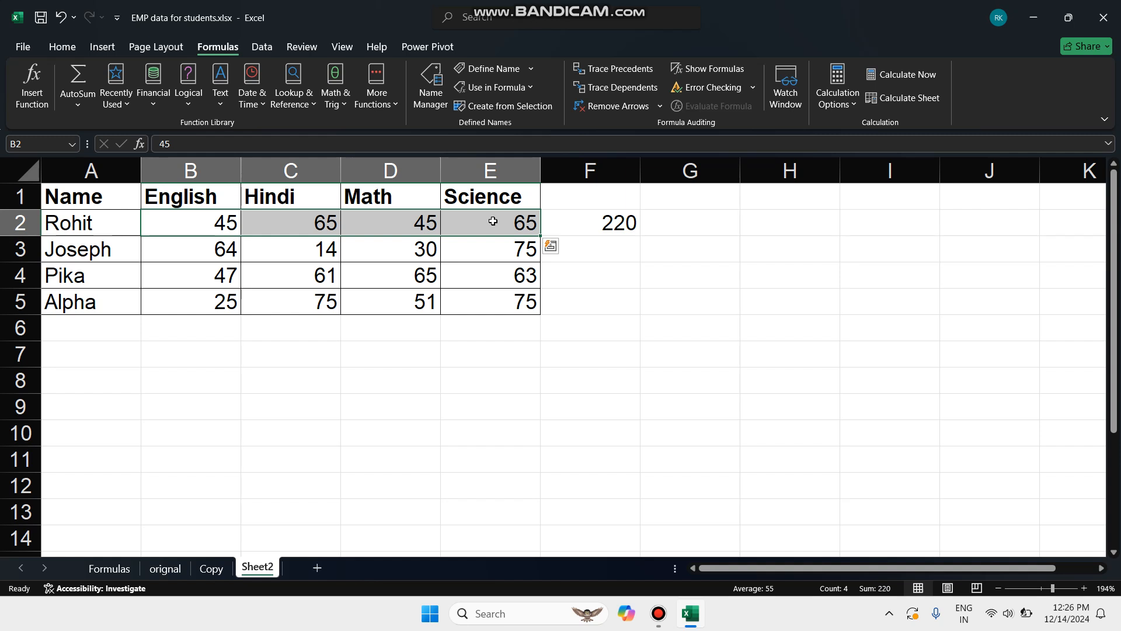
pyautogui.click(316, 221)
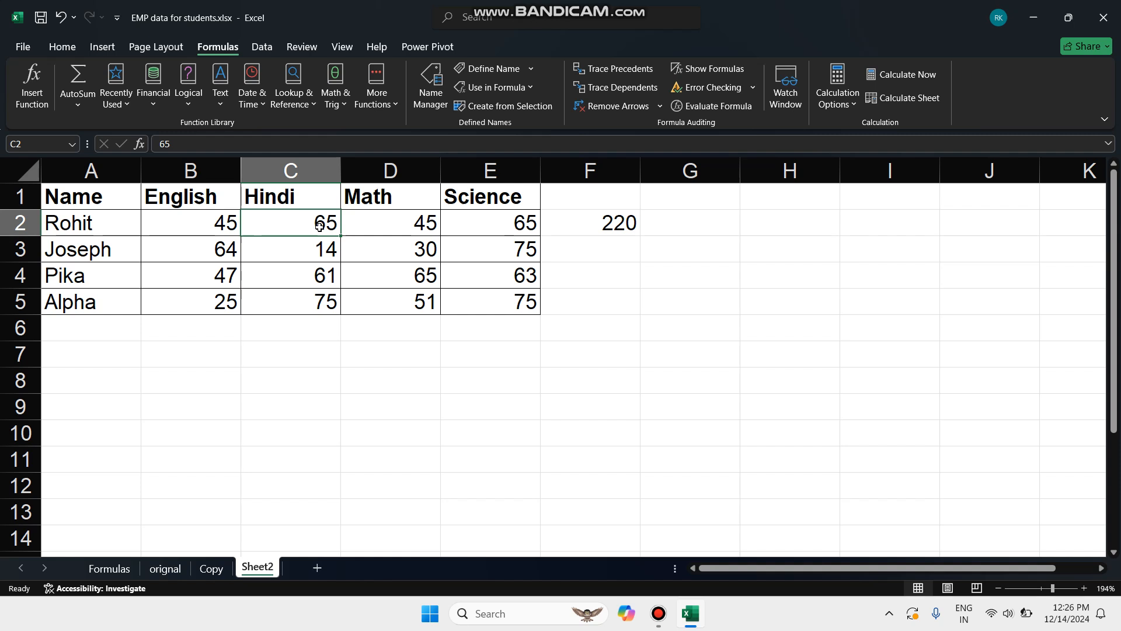
pyautogui.click(210, 149)
pyautogui.press('BackSpace')
pyautogui.press('BackSpace')
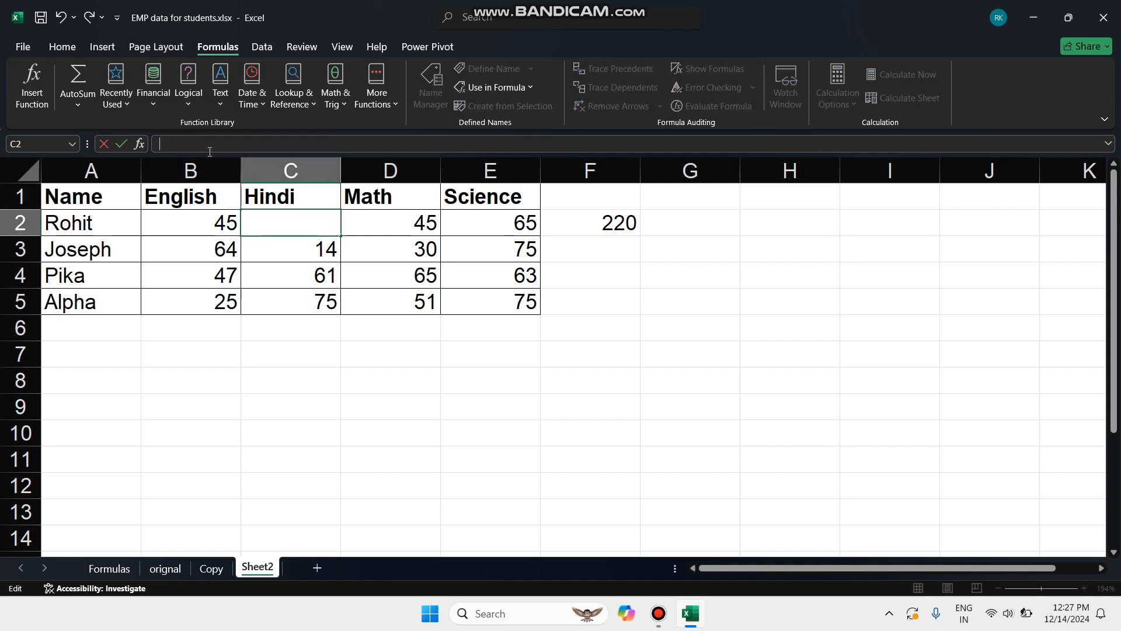
pyautogui.write('abc')
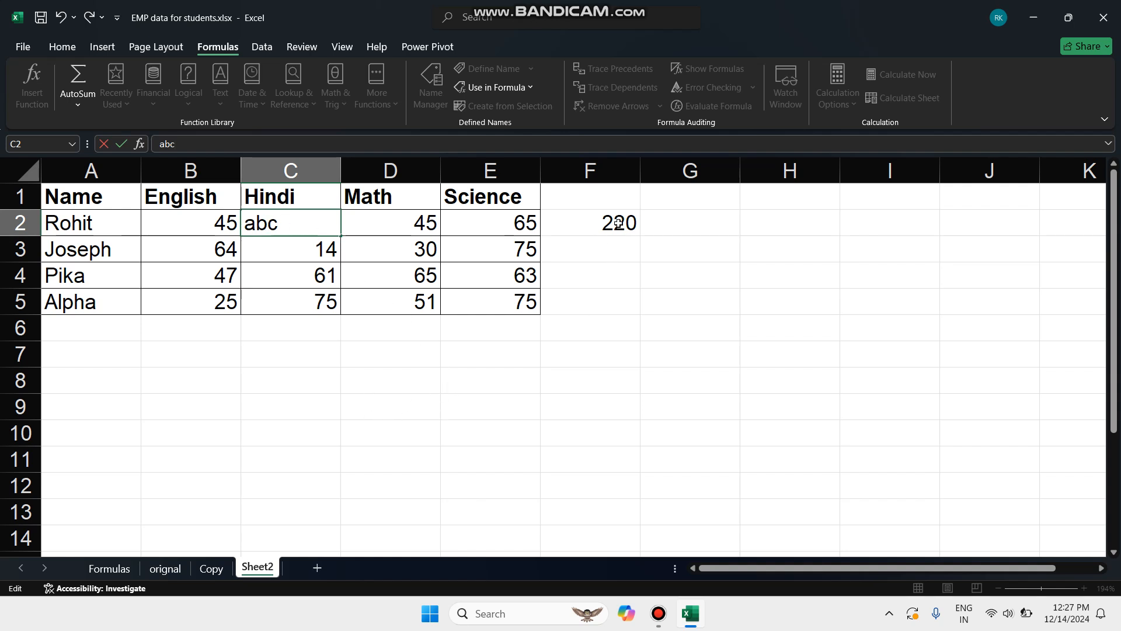
pyautogui.click(530, 425)
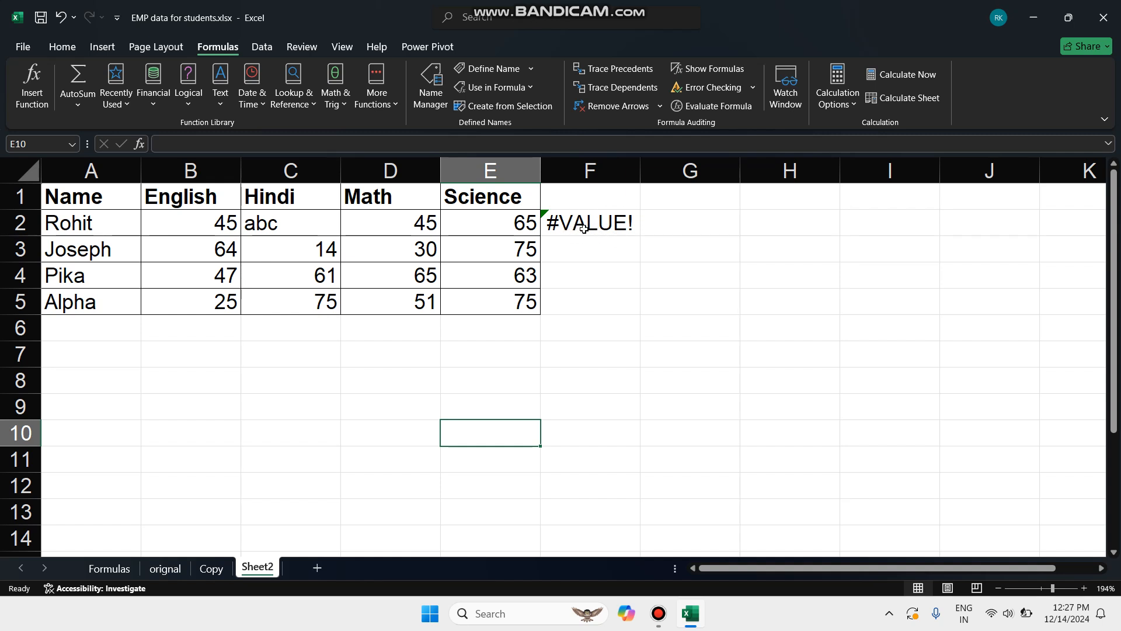
# Run error checking on the total formula in cell F2
pyautogui.click(752, 88)
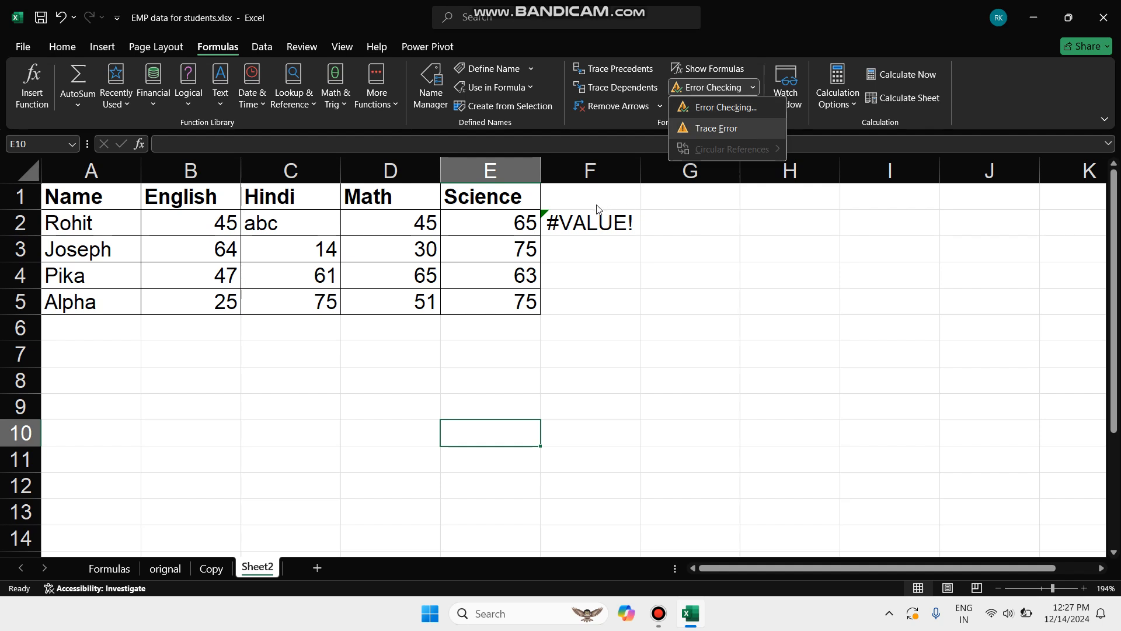
pyautogui.click(591, 225)
pyautogui.click(590, 222)
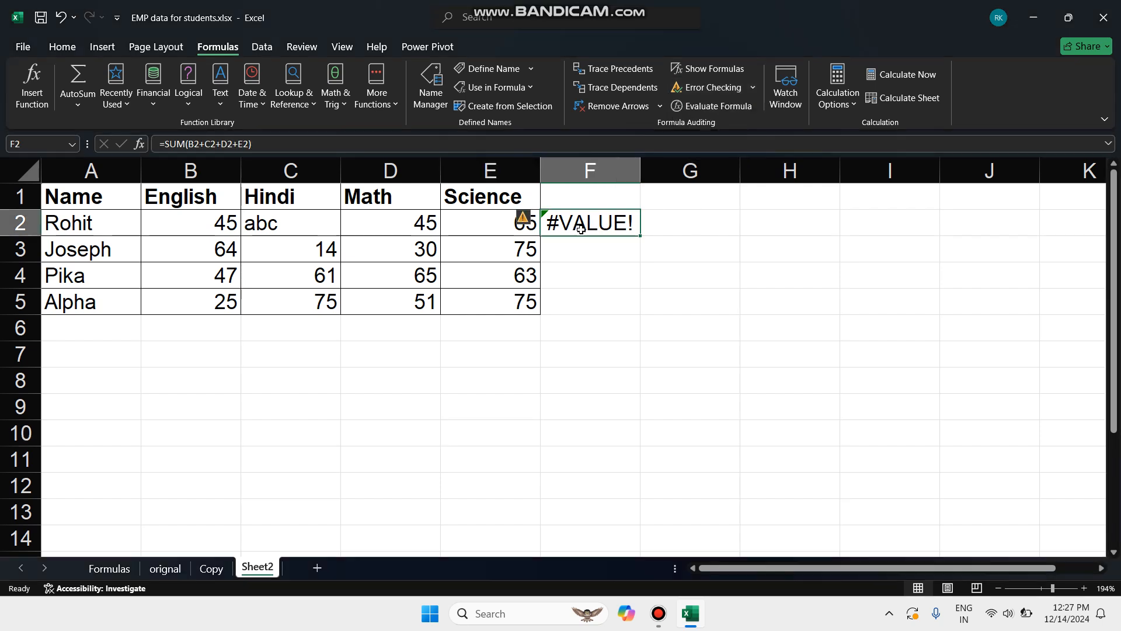
pyautogui.click(702, 89)
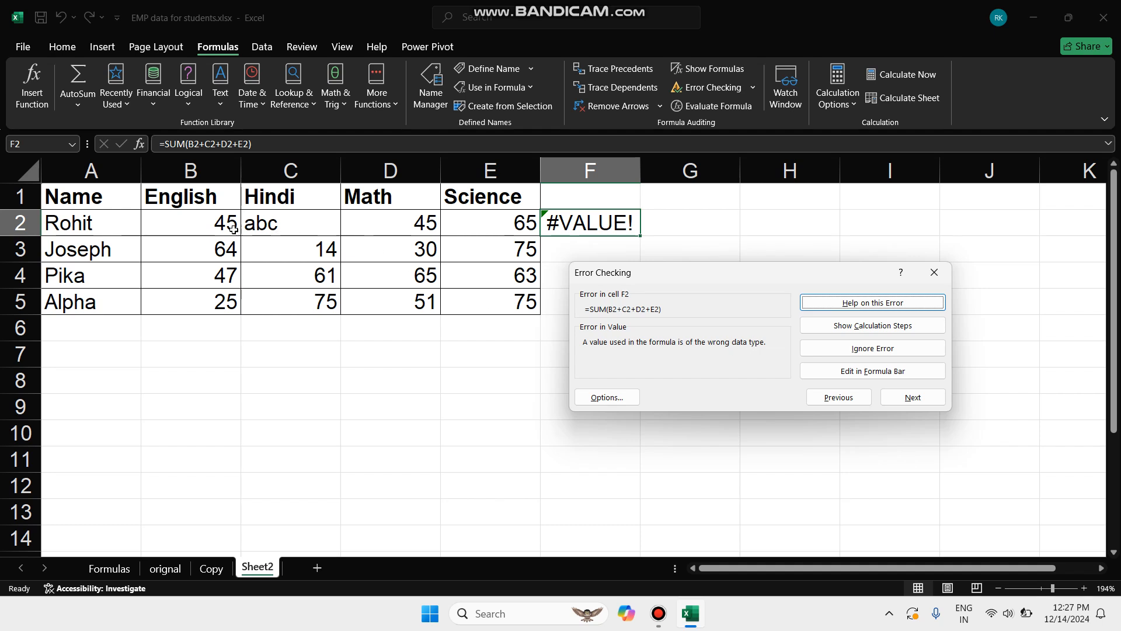
# Inspect the marks in cells B2 to E2 for the source of the error and close the error check
pyautogui.click(213, 219)
pyautogui.click(281, 231)
pyautogui.click(407, 234)
pyautogui.click(519, 228)
pyautogui.click(230, 223)
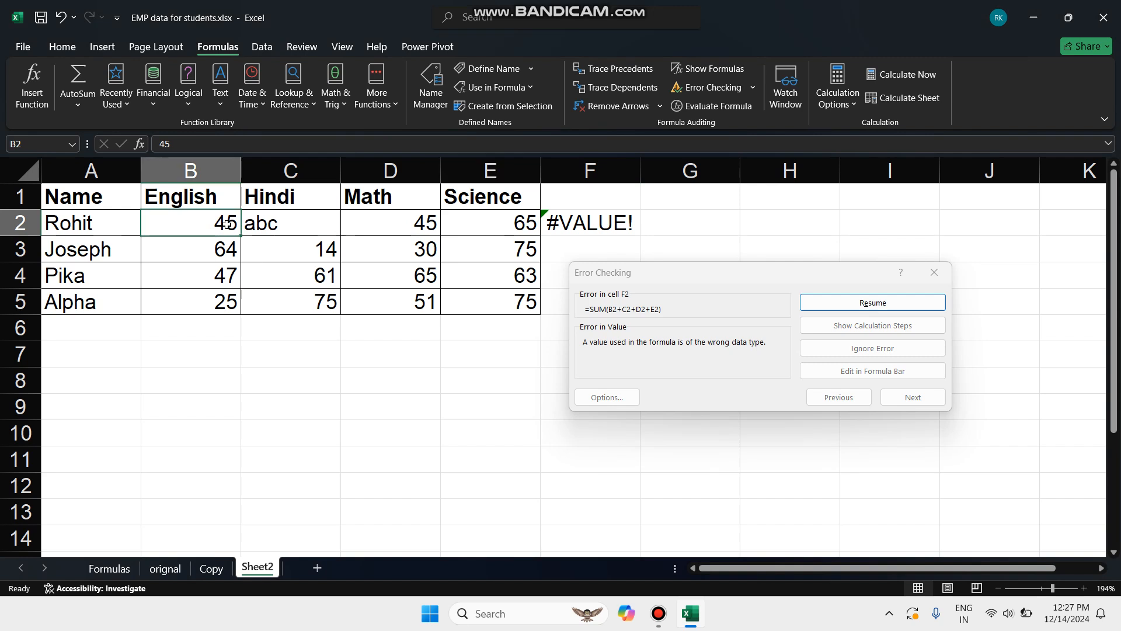
pyautogui.click(354, 225)
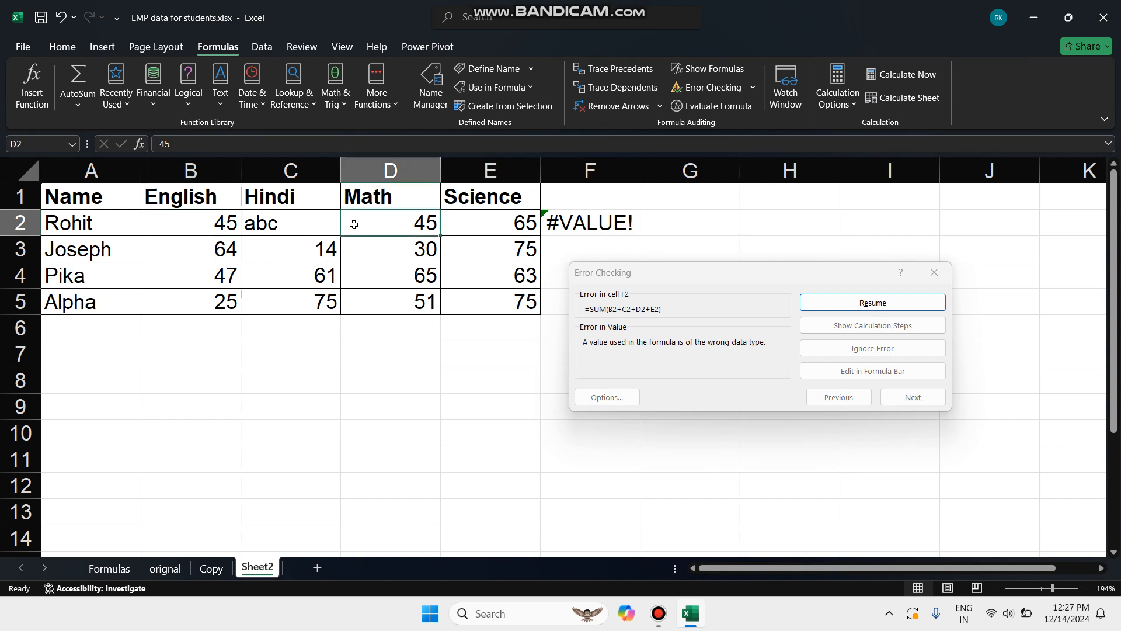
pyautogui.click(490, 221)
pyautogui.click(304, 229)
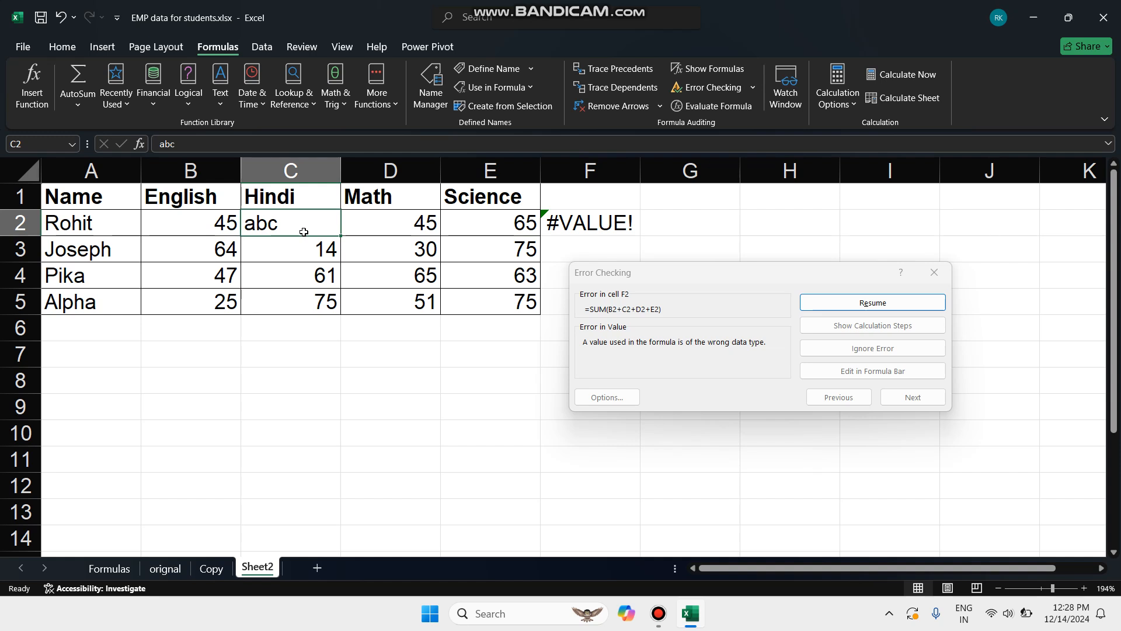
pyautogui.click(941, 274)
pyautogui.click(941, 274)
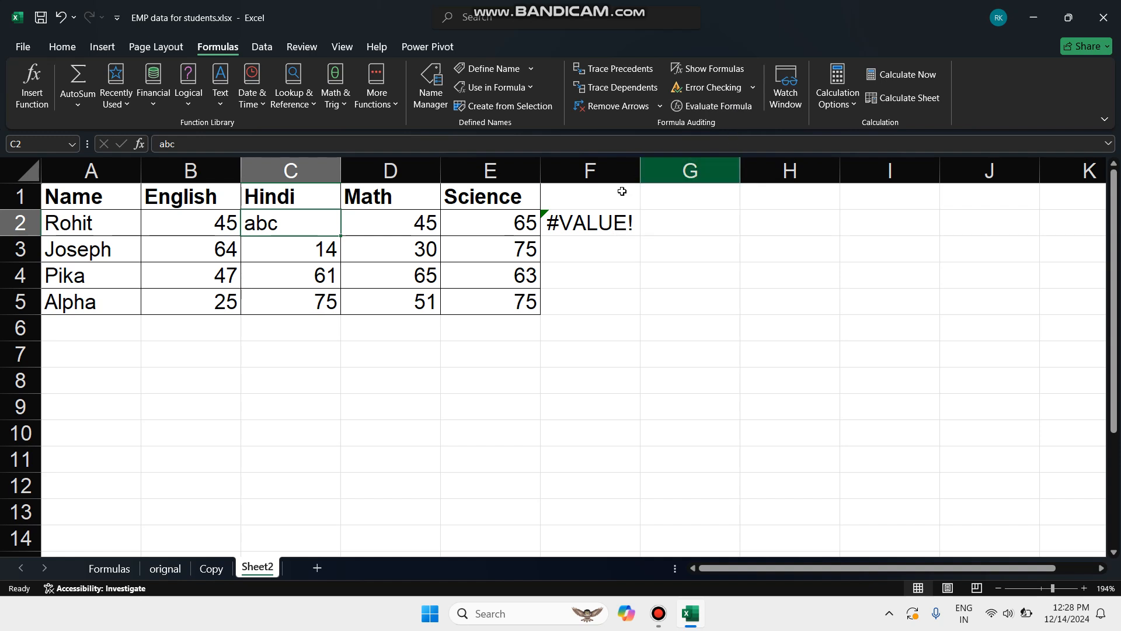
# Show formulas instead of results on the sheet and fit column F's width to the full formula
pyautogui.click(597, 229)
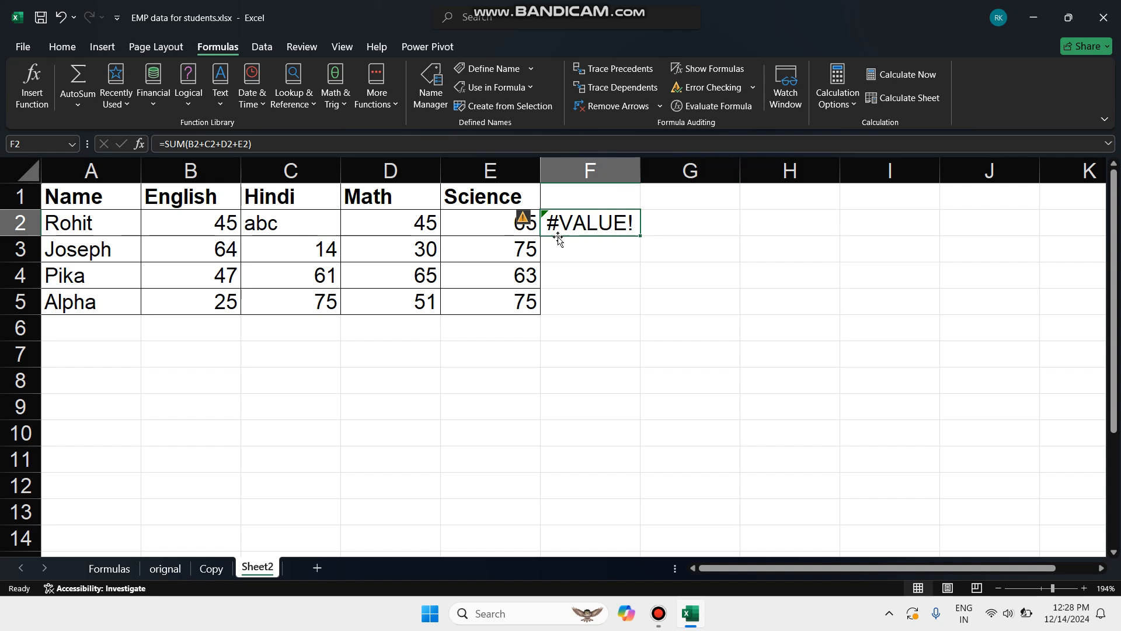
pyautogui.click(712, 68)
pyautogui.scroll(-5, 689, 328)
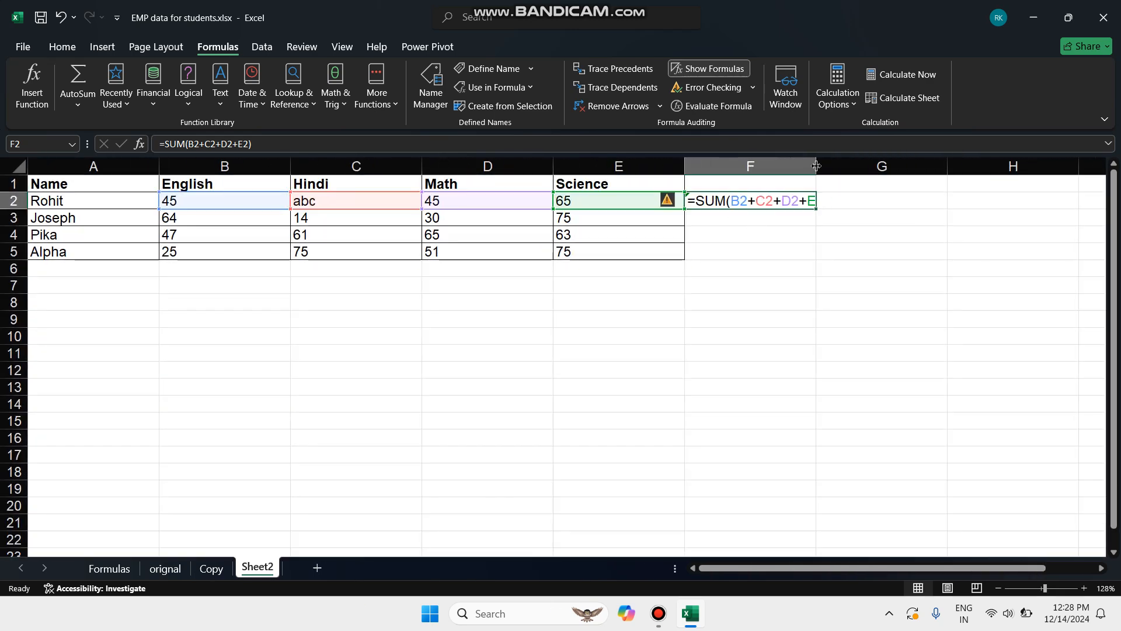
pyautogui.doubleClick(816, 165)
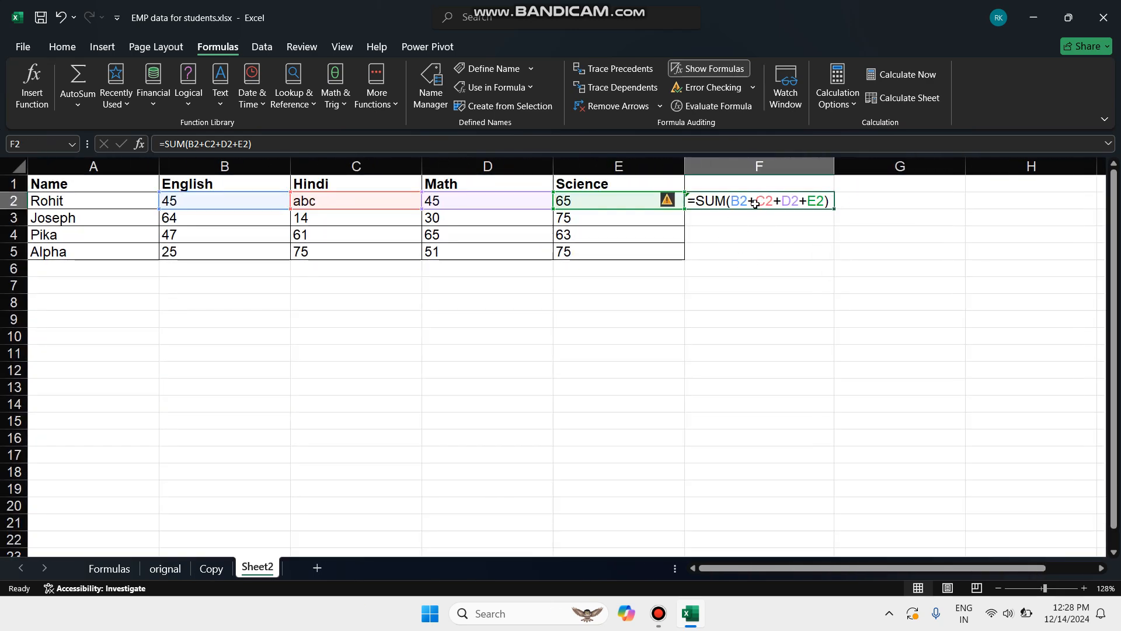